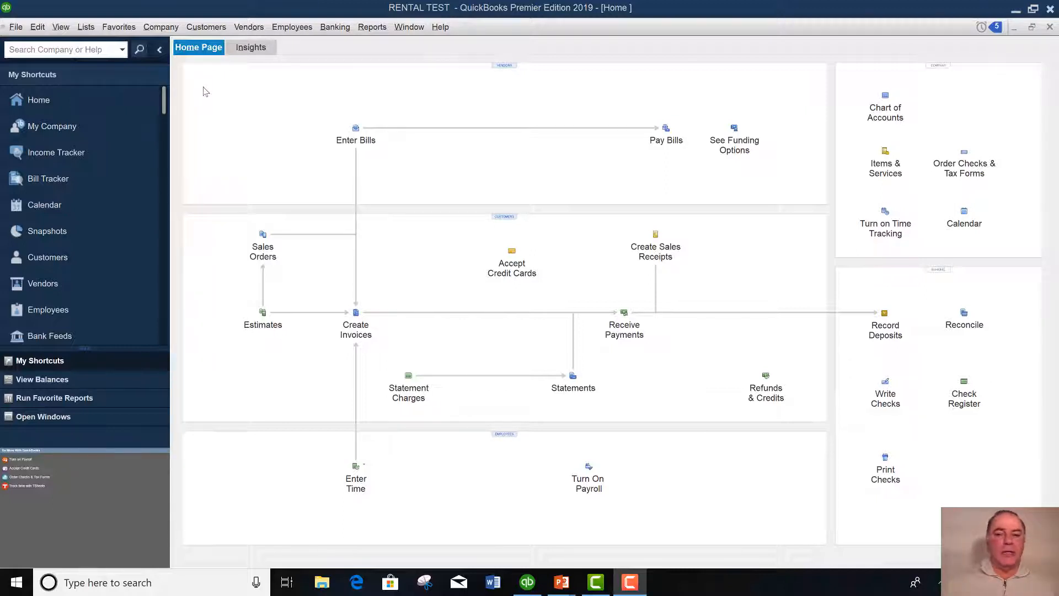
{"action": "left_click", "coordinate": [207, 27]}
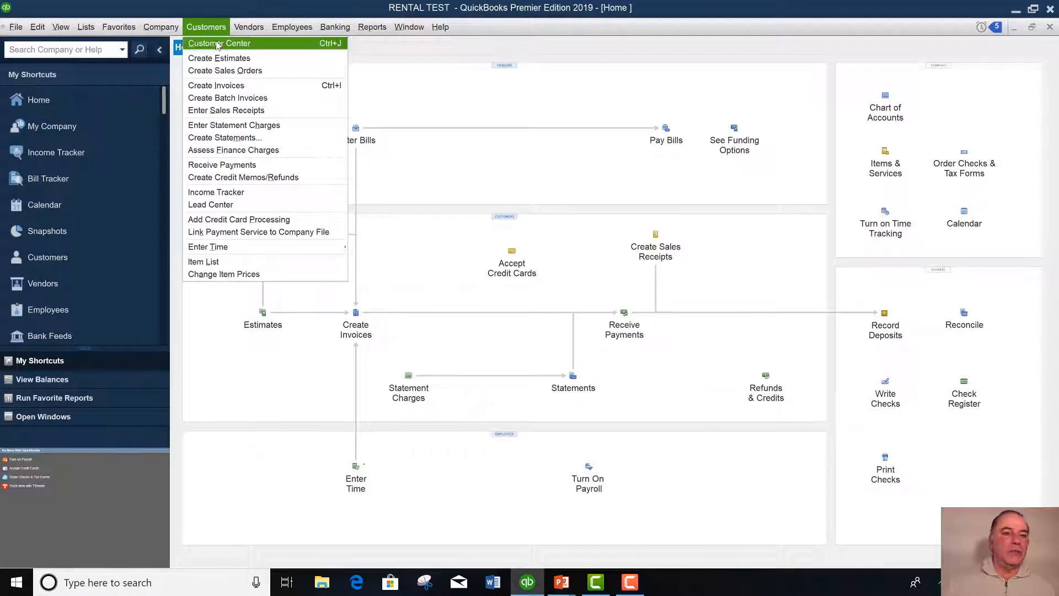
{"action": "left_click", "coordinate": [218, 44]}
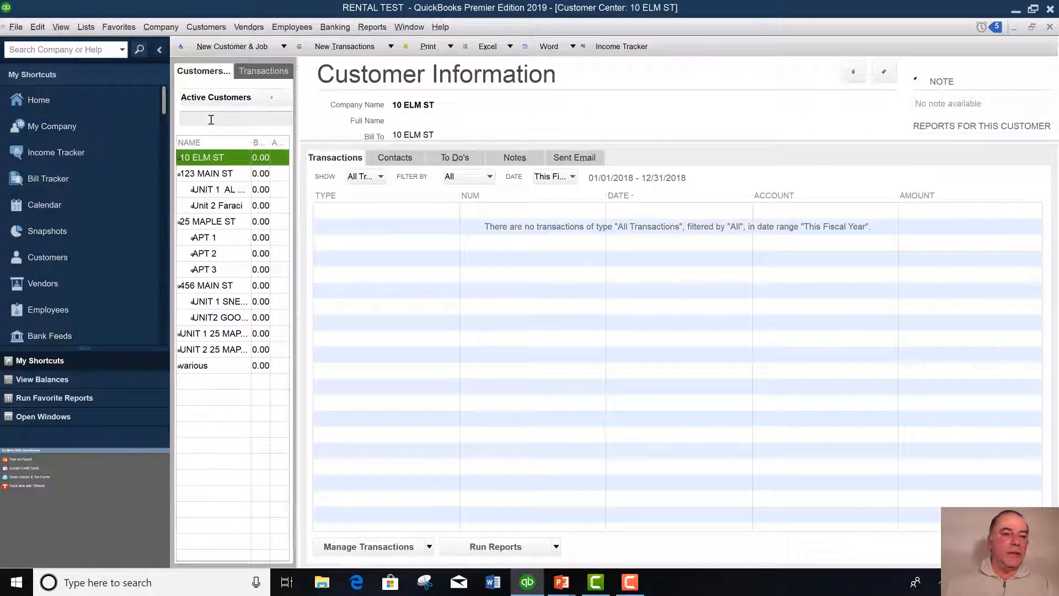
{"action": "left_click", "coordinate": [237, 47]}
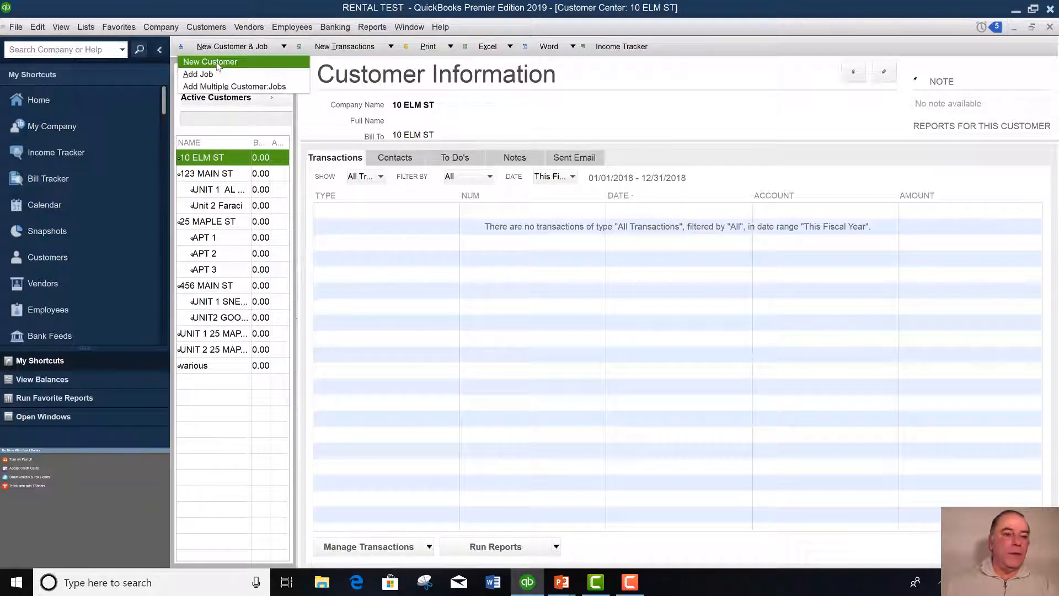
{"action": "left_click", "coordinate": [217, 63]}
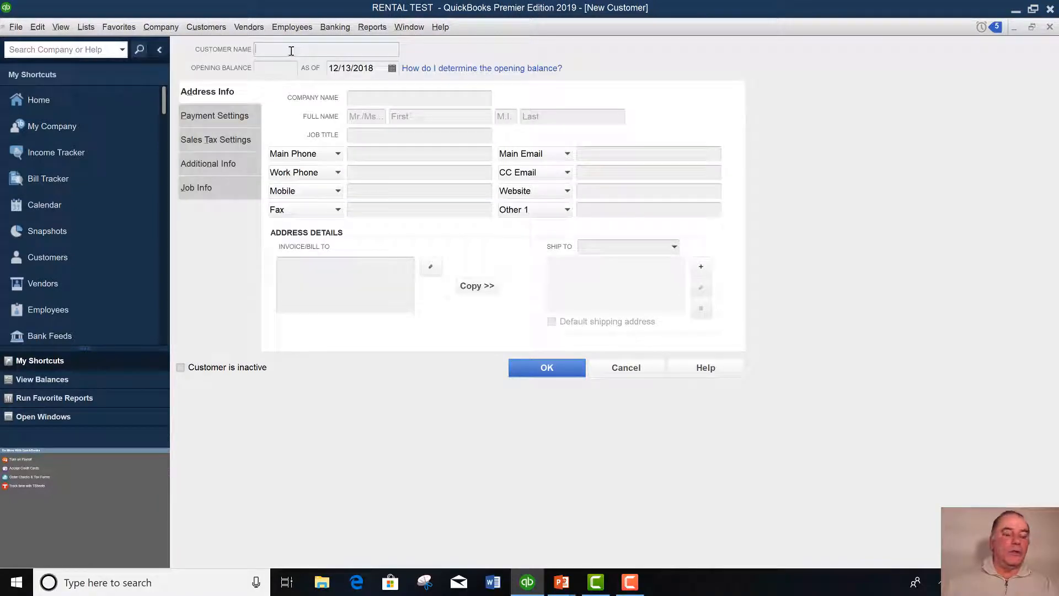
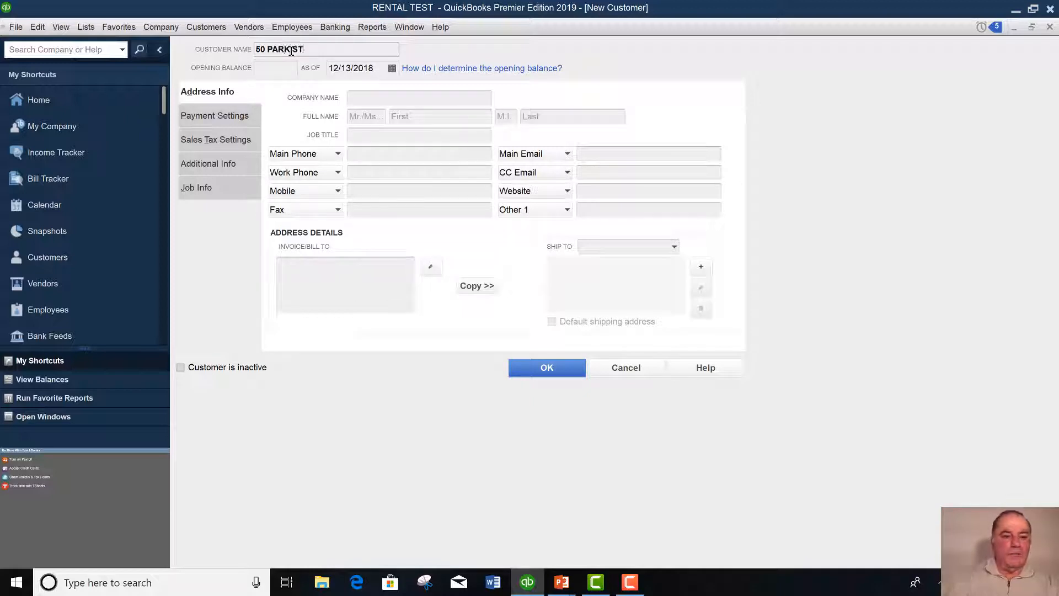
{"action": "left_click", "coordinate": [291, 50]}
{"action": "left_click", "coordinate": [546, 369]}
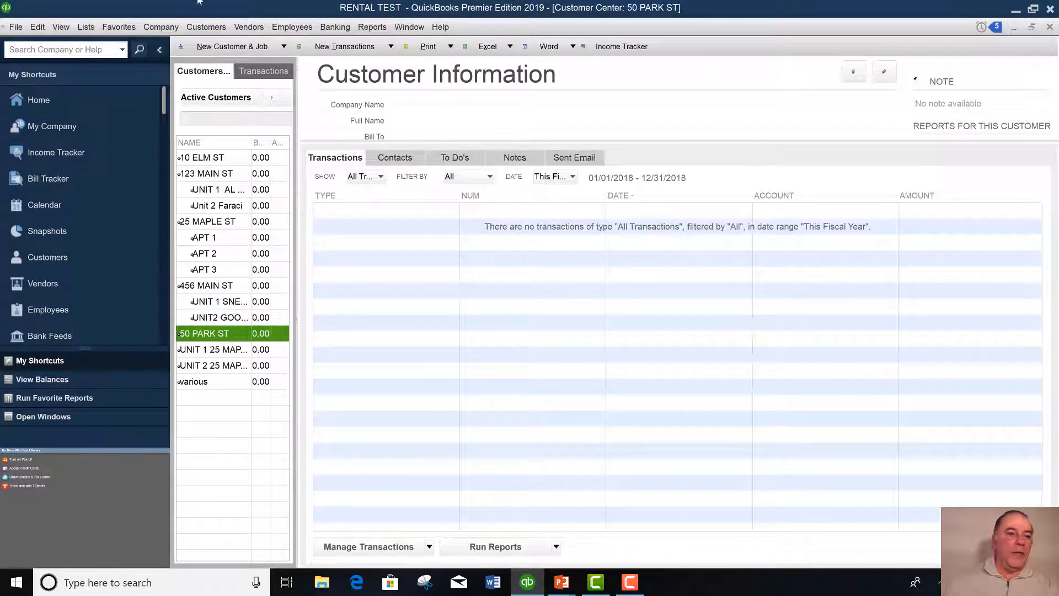
{"action": "left_click", "coordinate": [251, 47]}
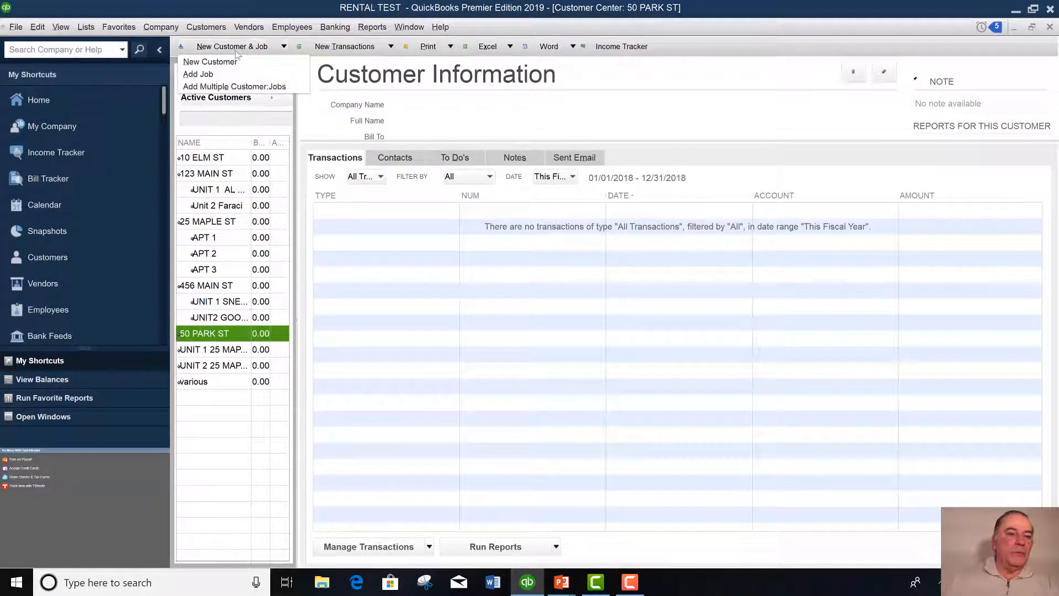
{"action": "left_click", "coordinate": [209, 75]}
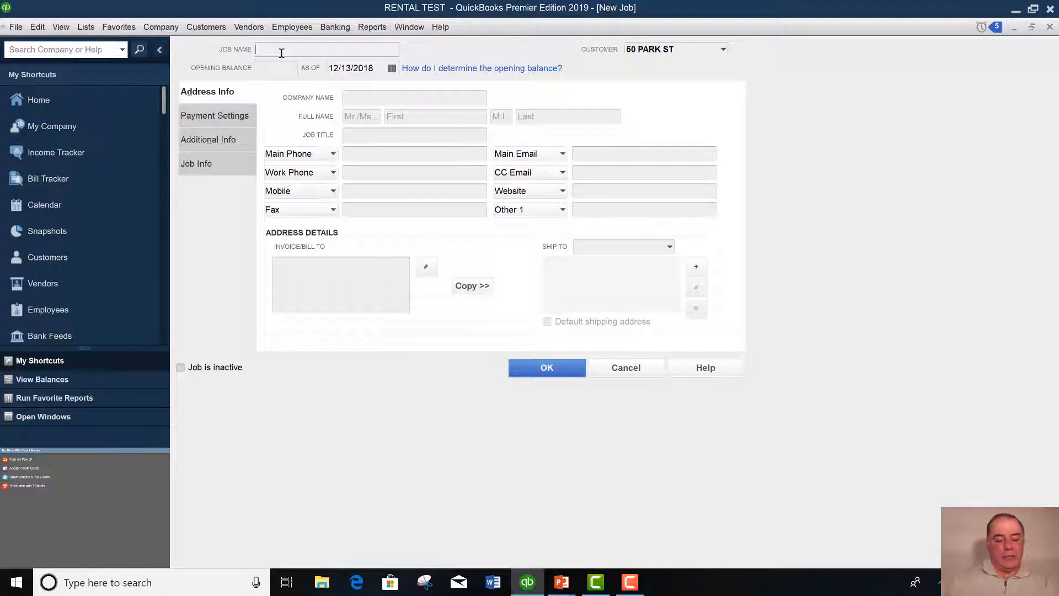
{"action": "type", "text": "APT"}
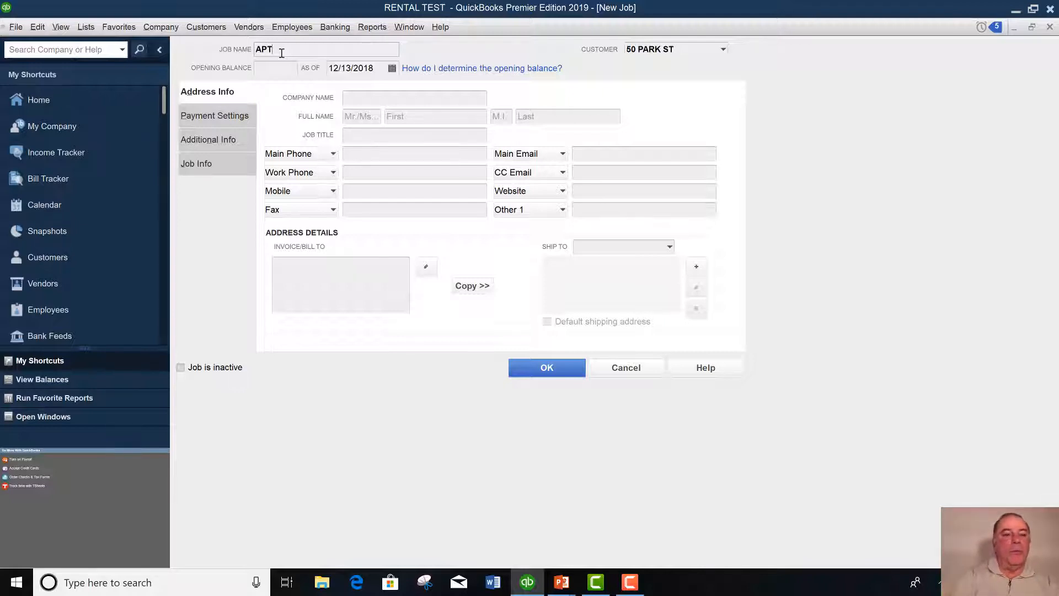
{"action": "key", "text": "BackSpace"}
{"action": "key", "text": "BackSpace"}
{"action": "key", "text": "BackSpace"}
{"action": "type", "text": "APT A"}
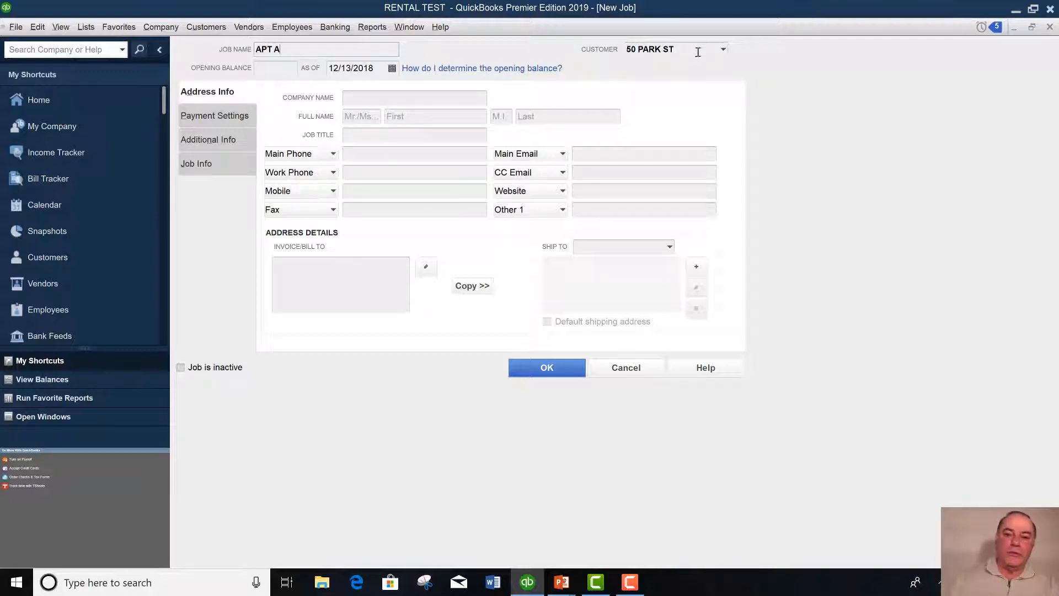
{"action": "left_click", "coordinate": [547, 370]}
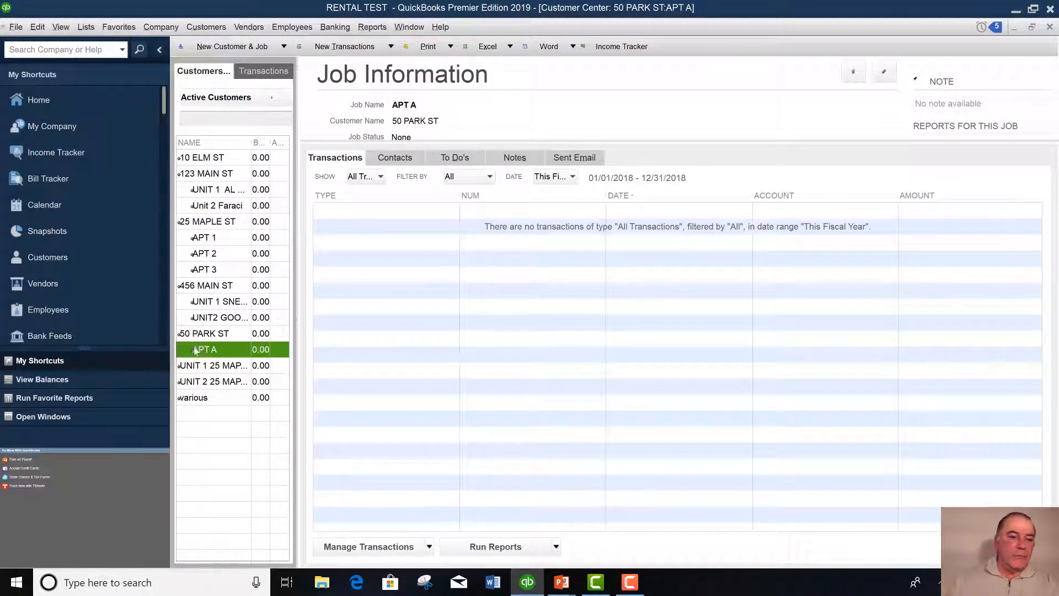
{"action": "left_click", "coordinate": [246, 49]}
{"action": "left_click", "coordinate": [211, 76]}
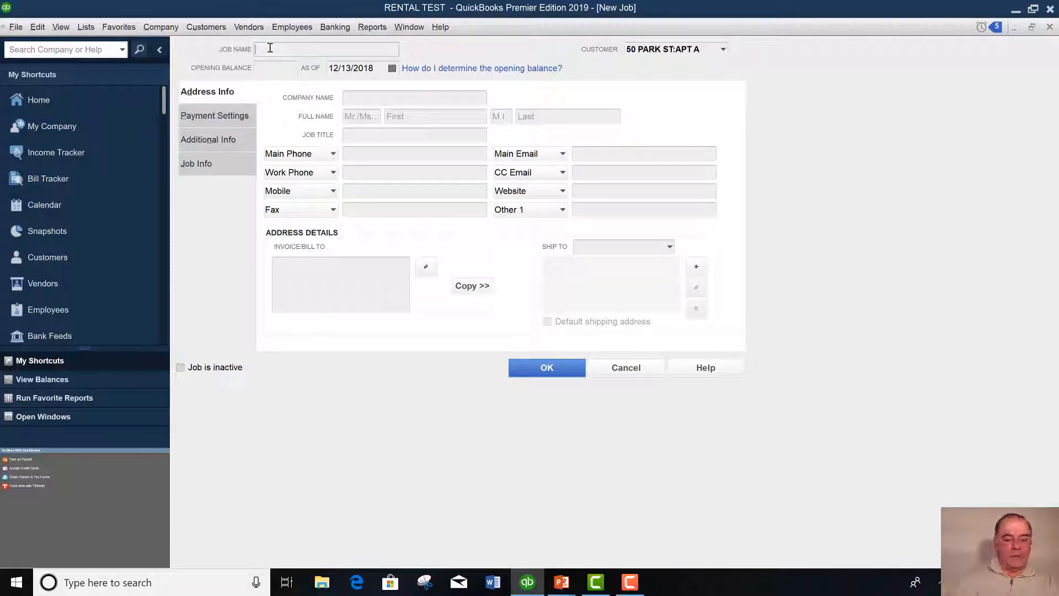
{"action": "type", "text": "APT B"}
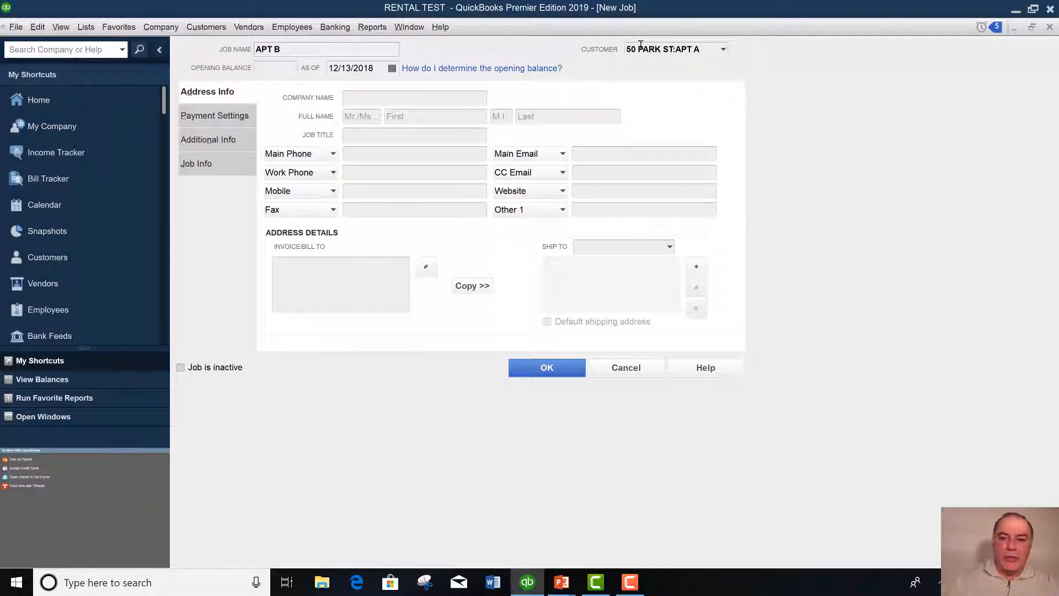
{"action": "left_click", "coordinate": [723, 50]}
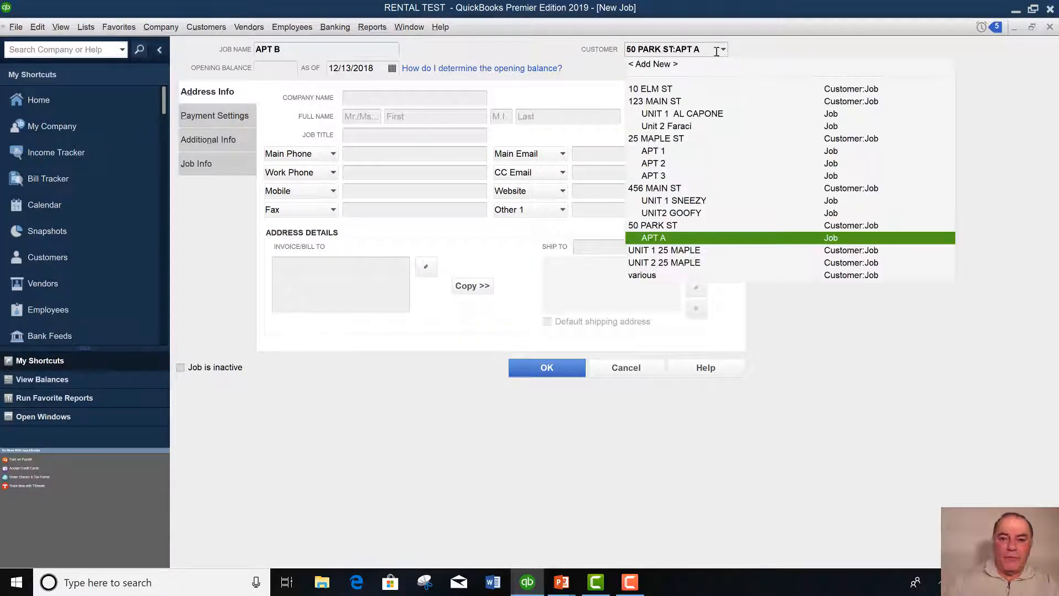
{"action": "left_click", "coordinate": [654, 226]}
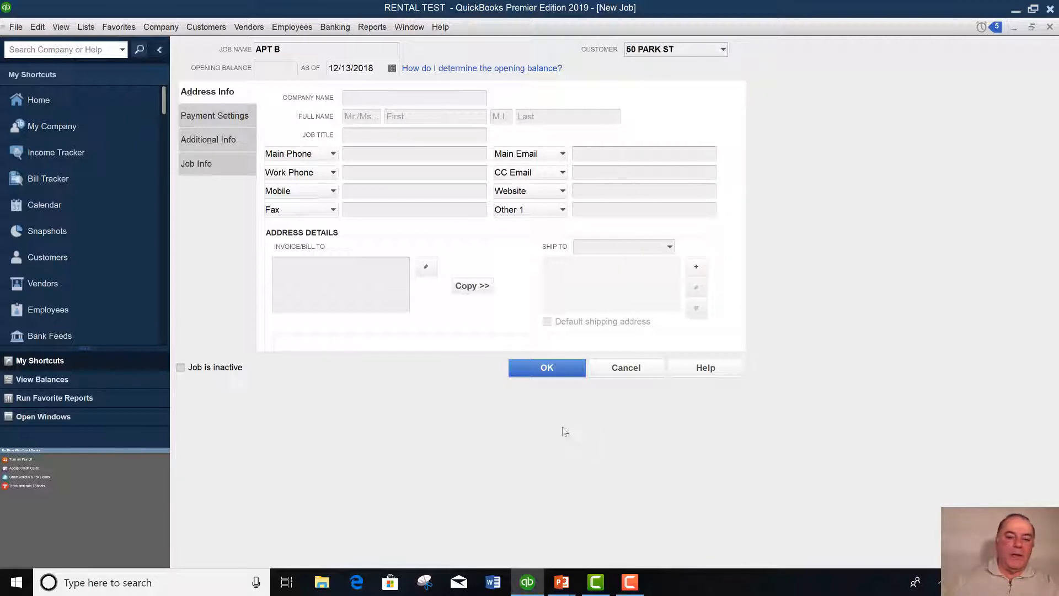
{"action": "left_click", "coordinate": [549, 370]}
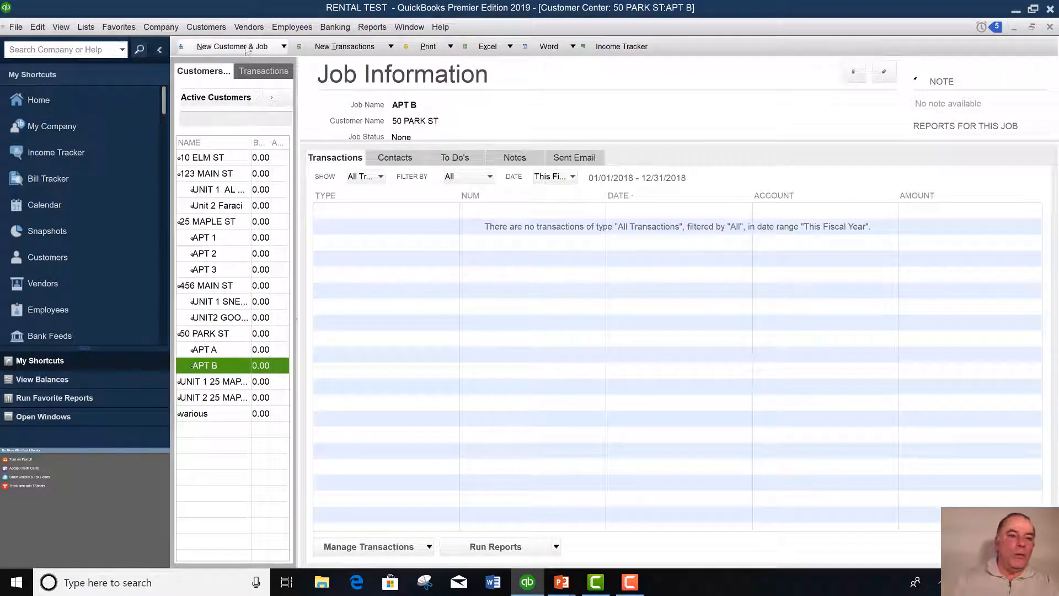
{"action": "left_click", "coordinate": [247, 49]}
{"action": "left_click", "coordinate": [210, 75]}
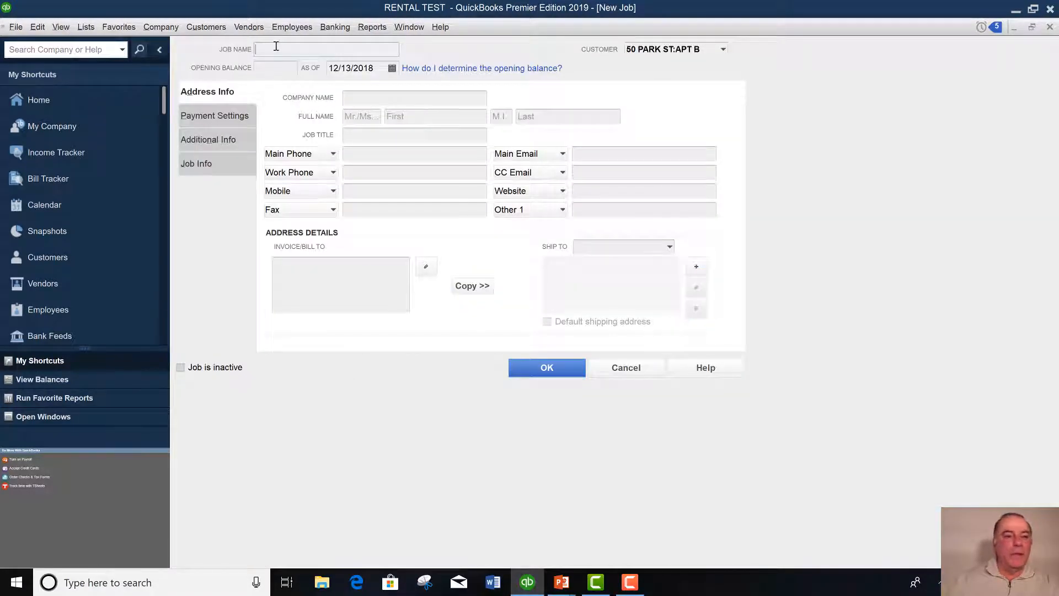
{"action": "type", "text": "APT"}
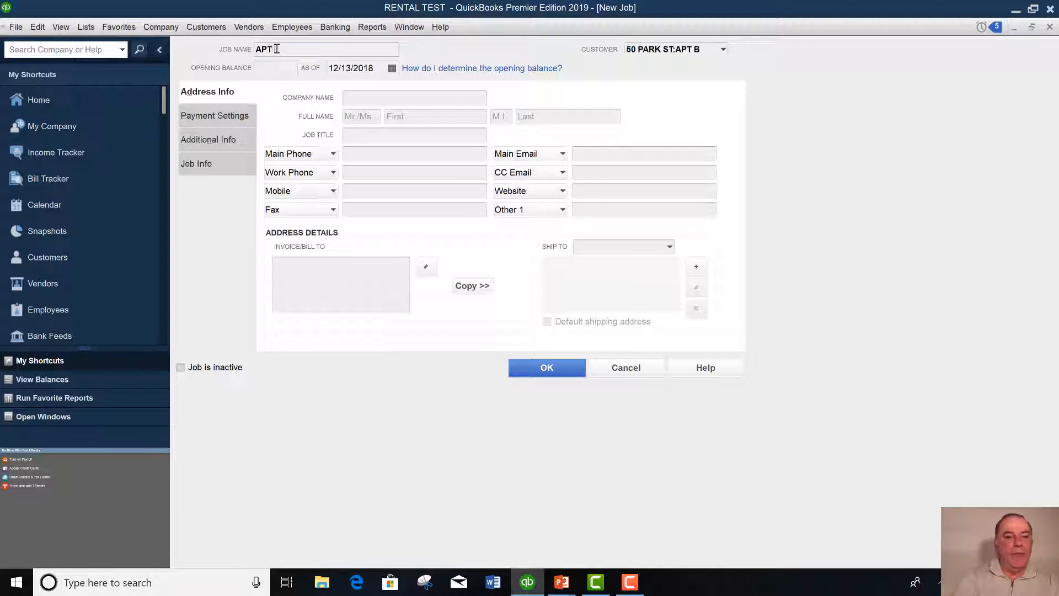
{"action": "type", "text": " C"}
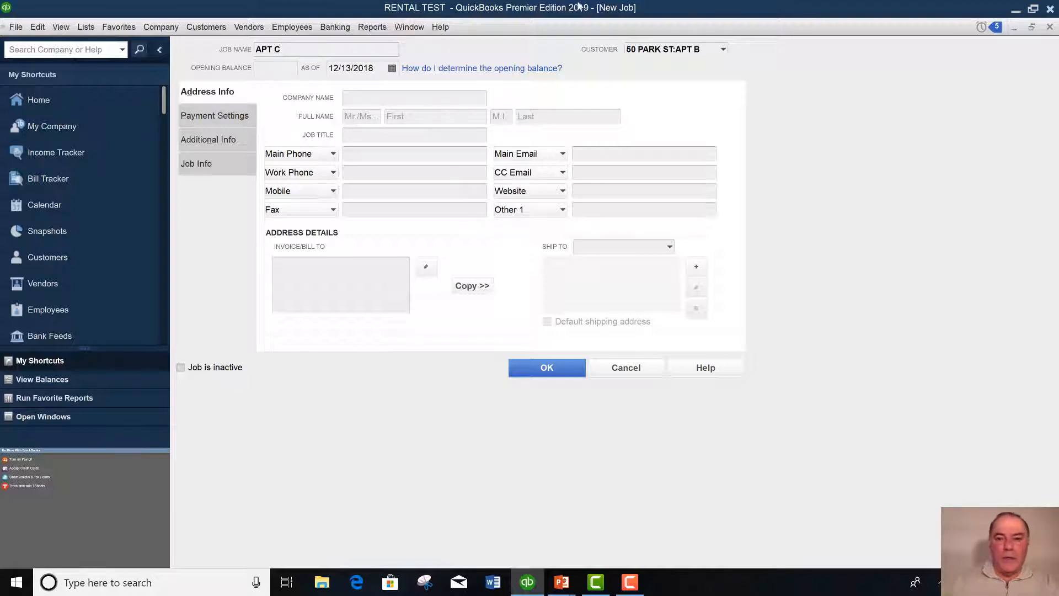
{"action": "left_click", "coordinate": [723, 51]}
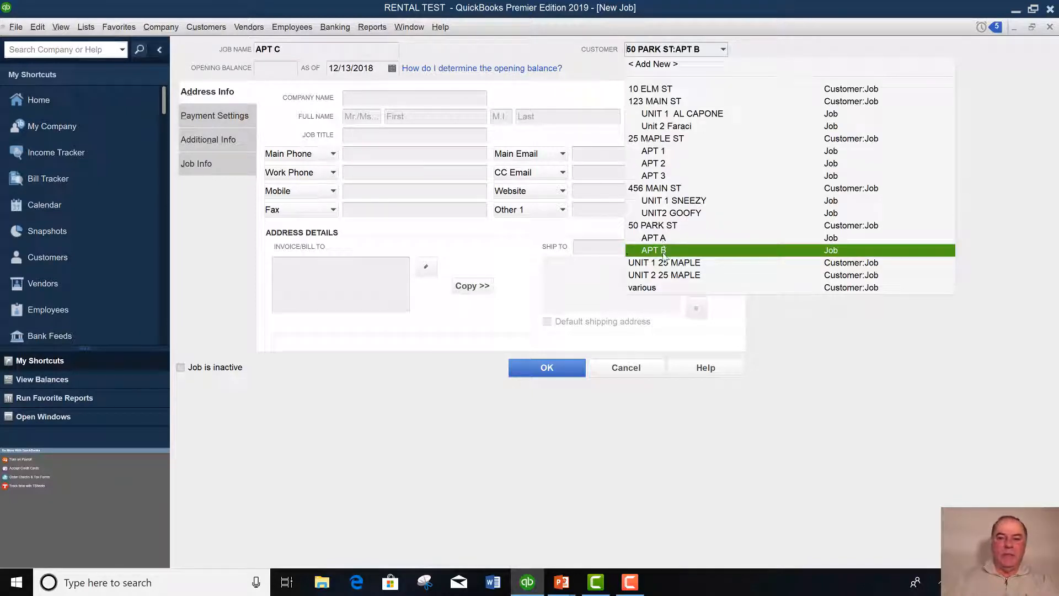
{"action": "left_click", "coordinate": [651, 226]}
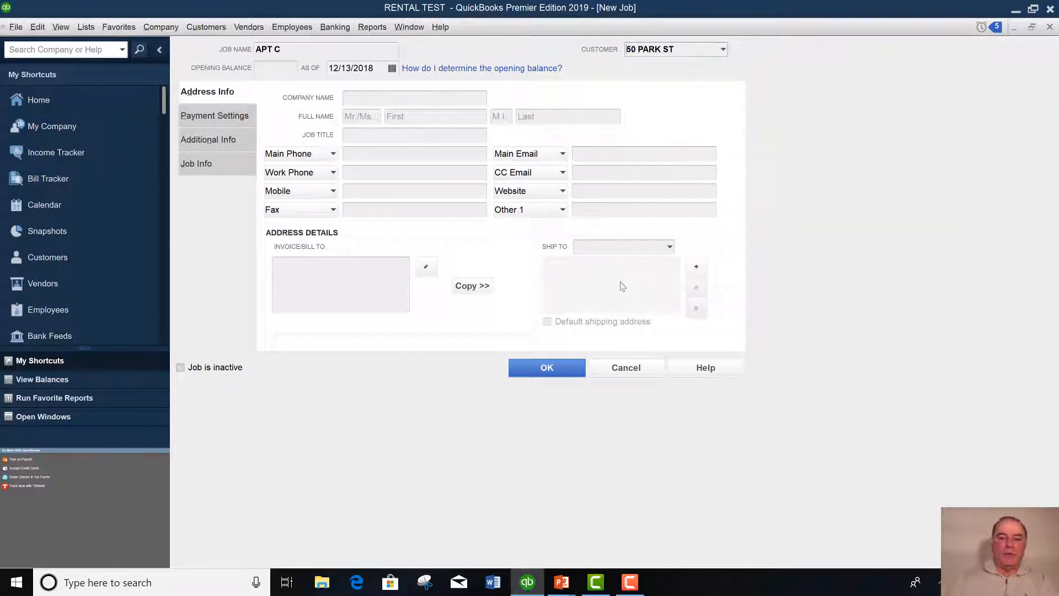
Save the APT C job in the New Job window.
{"action": "left_click", "coordinate": [560, 369]}
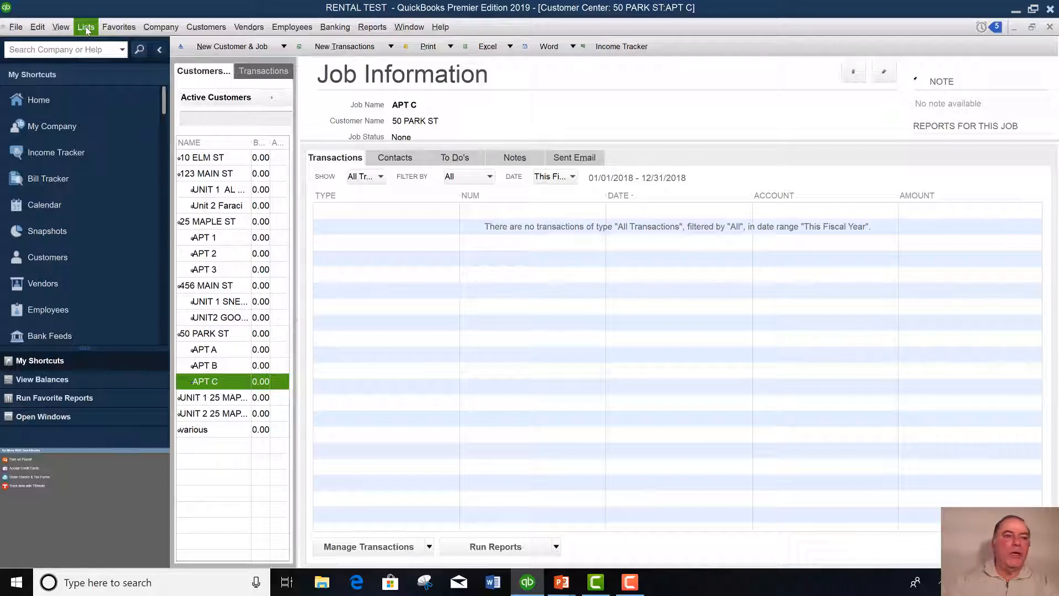
From the Class List, create a new class named PARK ST.
{"action": "left_click", "coordinate": [86, 28]}
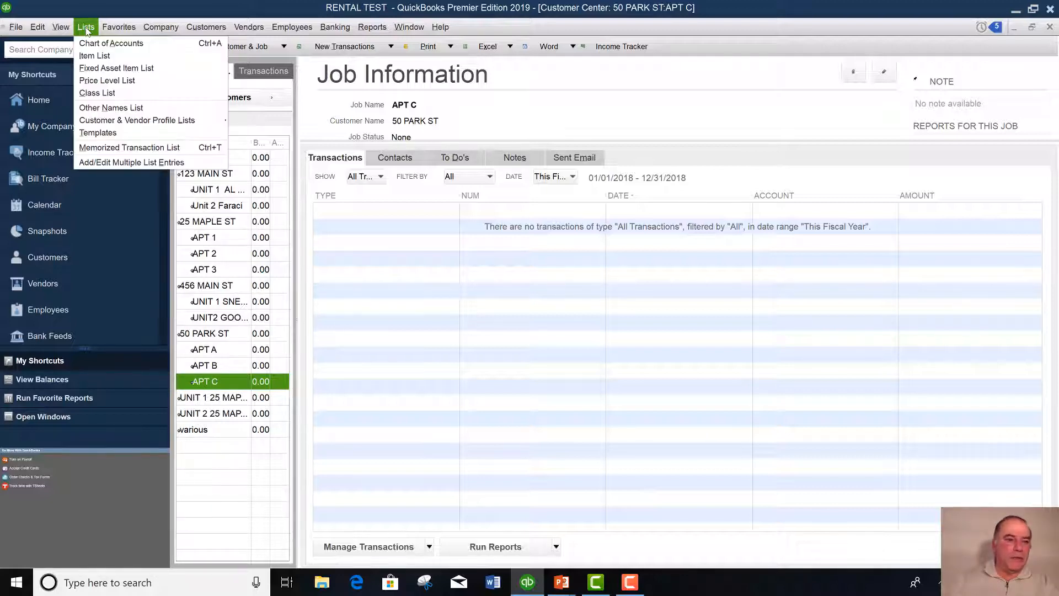
{"action": "left_click", "coordinate": [99, 92]}
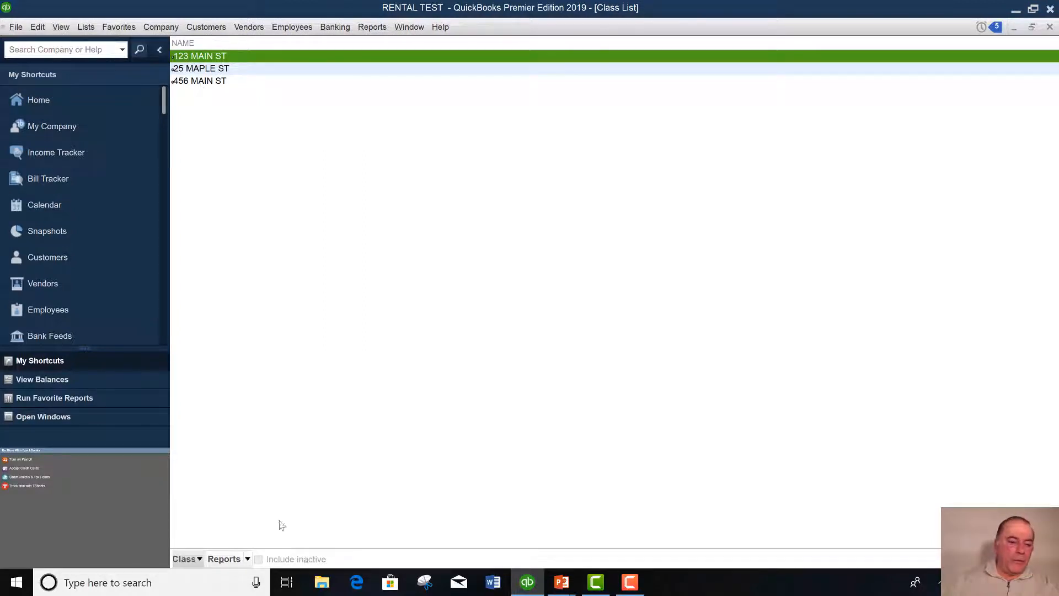
{"action": "left_click", "coordinate": [201, 560]}
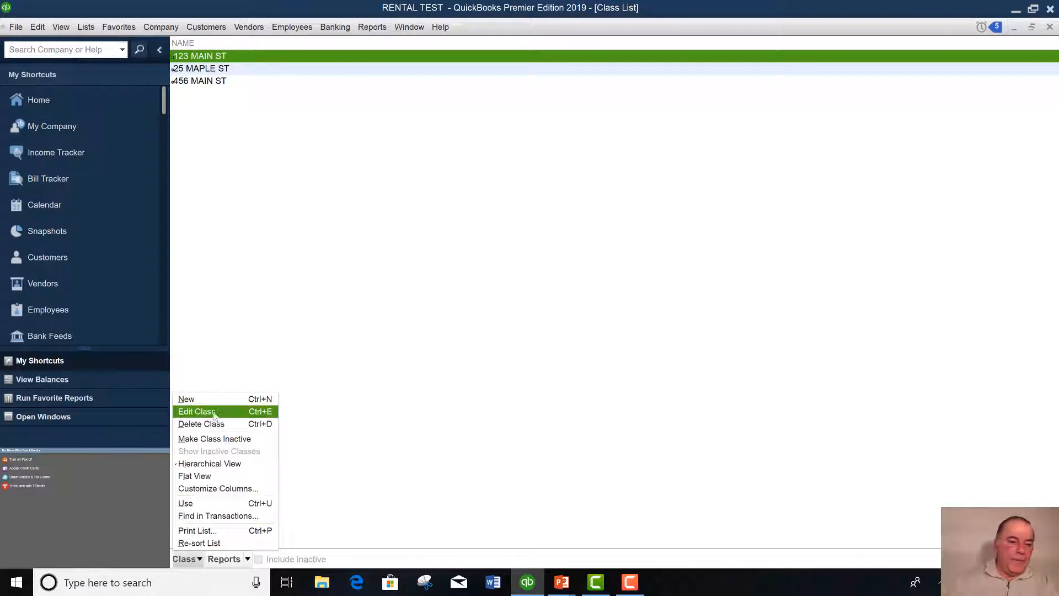
{"action": "left_click", "coordinate": [186, 400]}
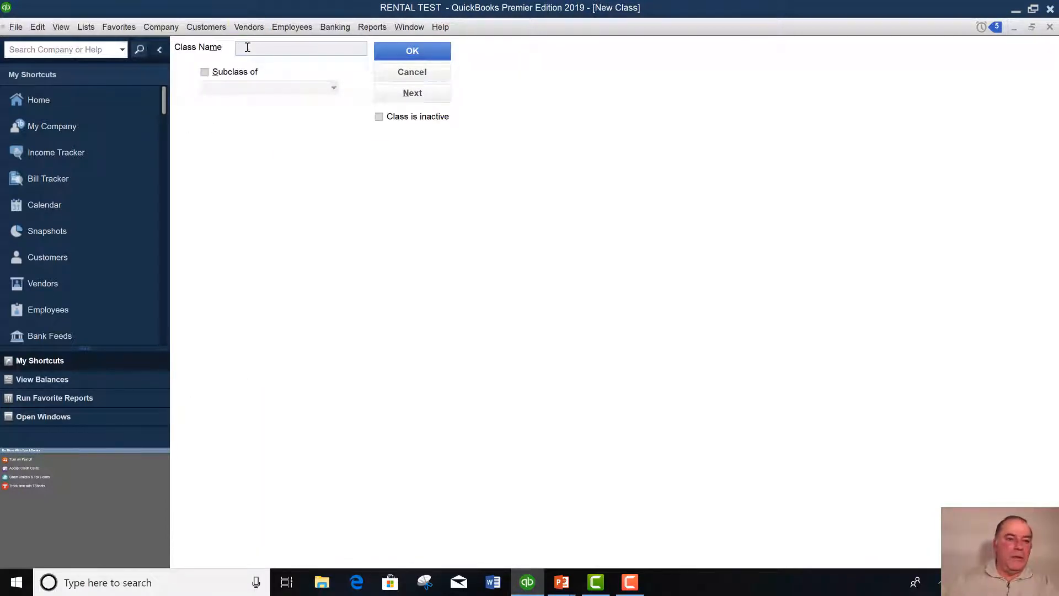
{"action": "type", "text": "PA"}
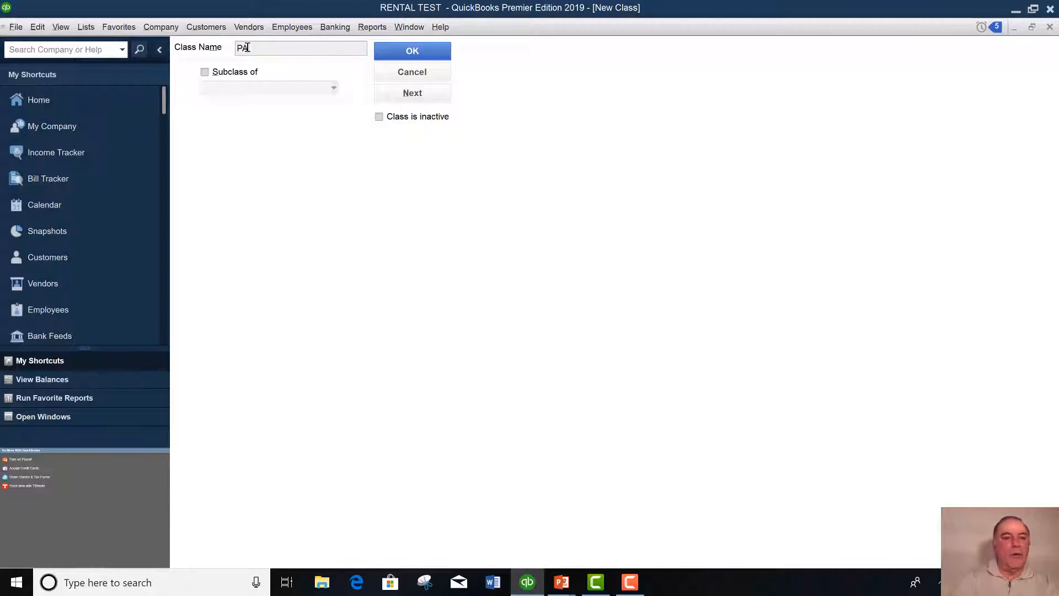
{"action": "type", "text": "RK ST"}
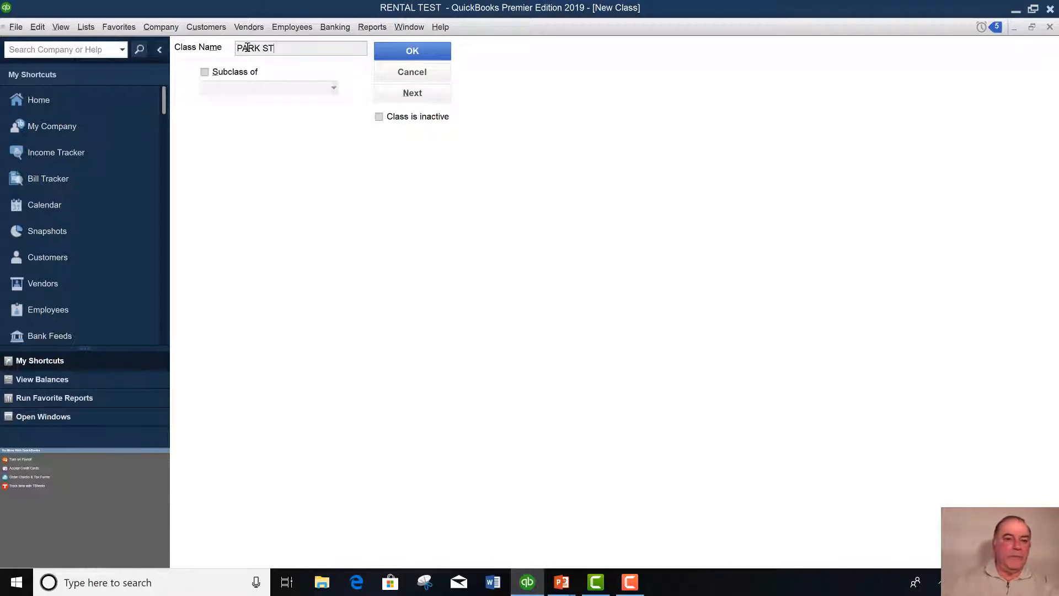
{"action": "left_click", "coordinate": [413, 51]}
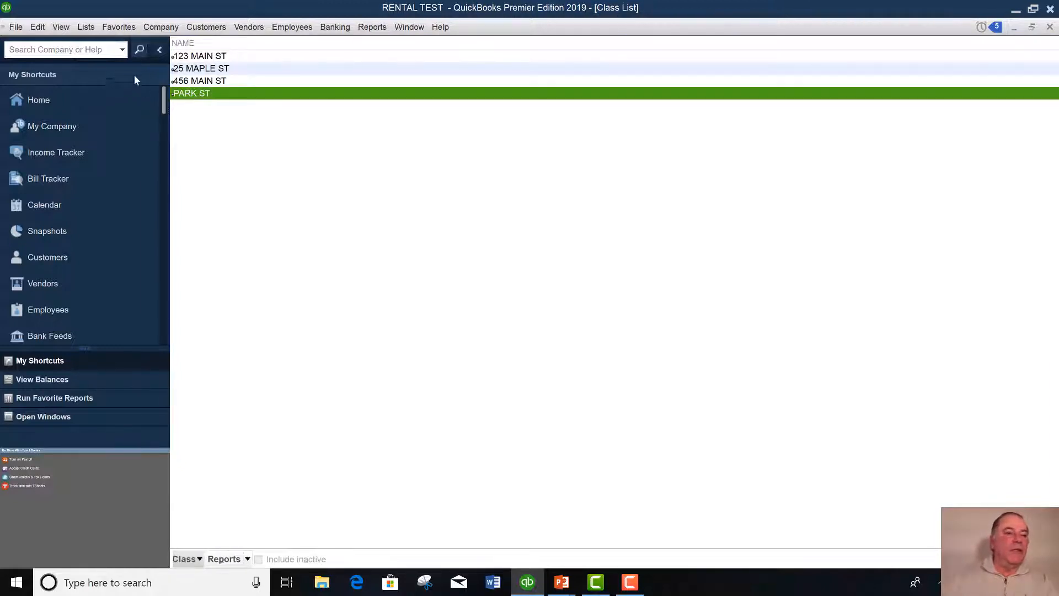
{"action": "left_click", "coordinate": [339, 29]}
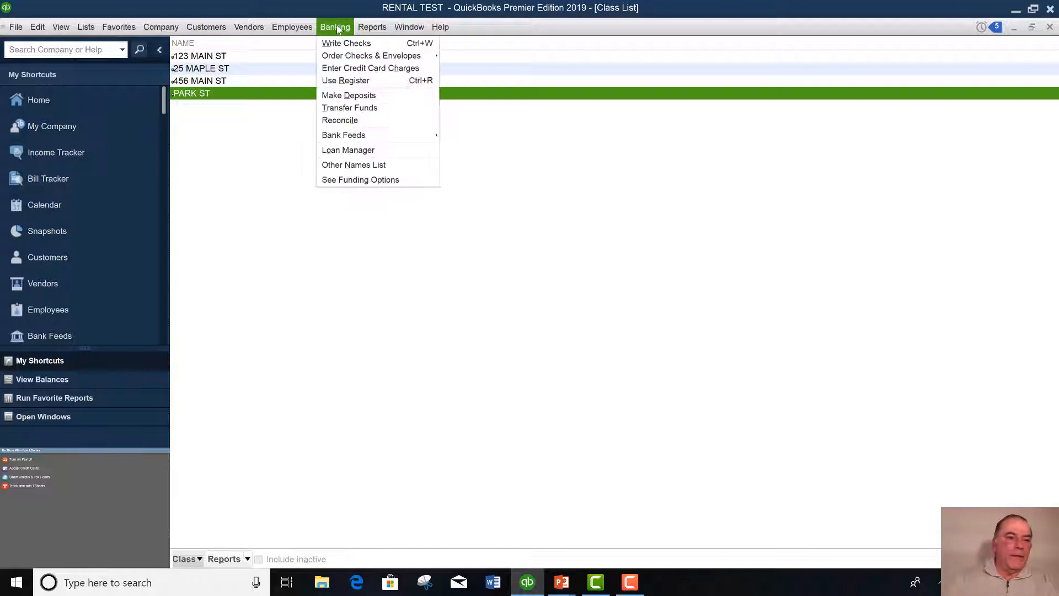
{"action": "left_click", "coordinate": [202, 96]}
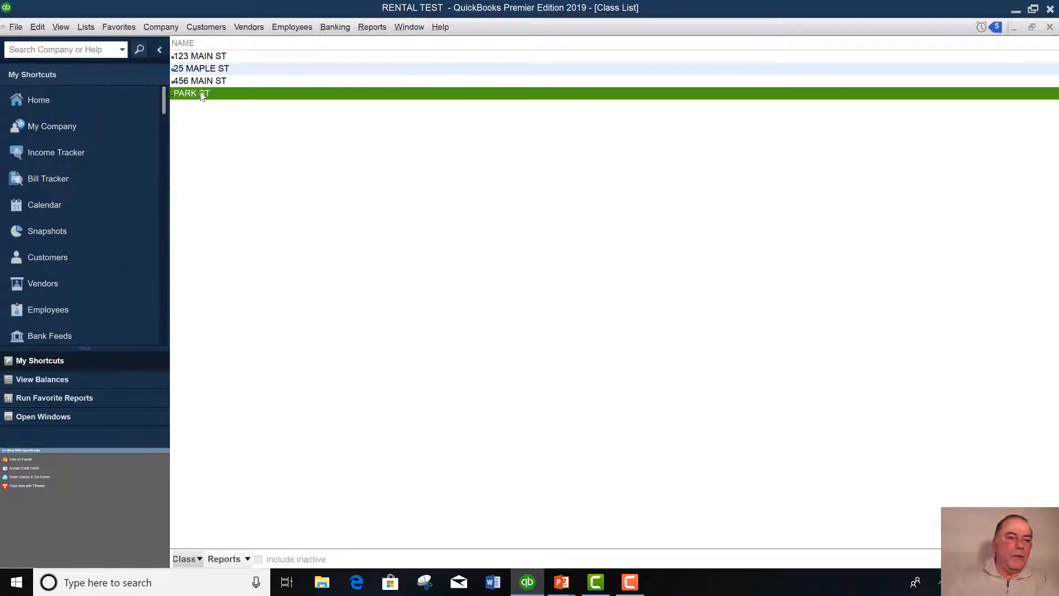
{"action": "right_click", "coordinate": [202, 96]}
{"action": "left_click", "coordinate": [224, 139]}
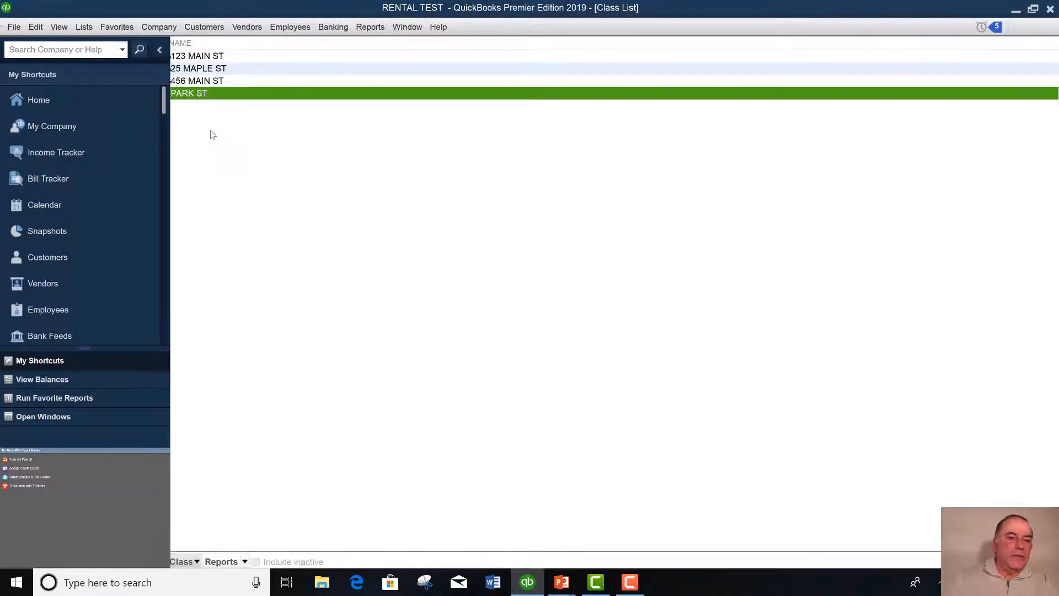
{"action": "left_click", "coordinate": [238, 47]}
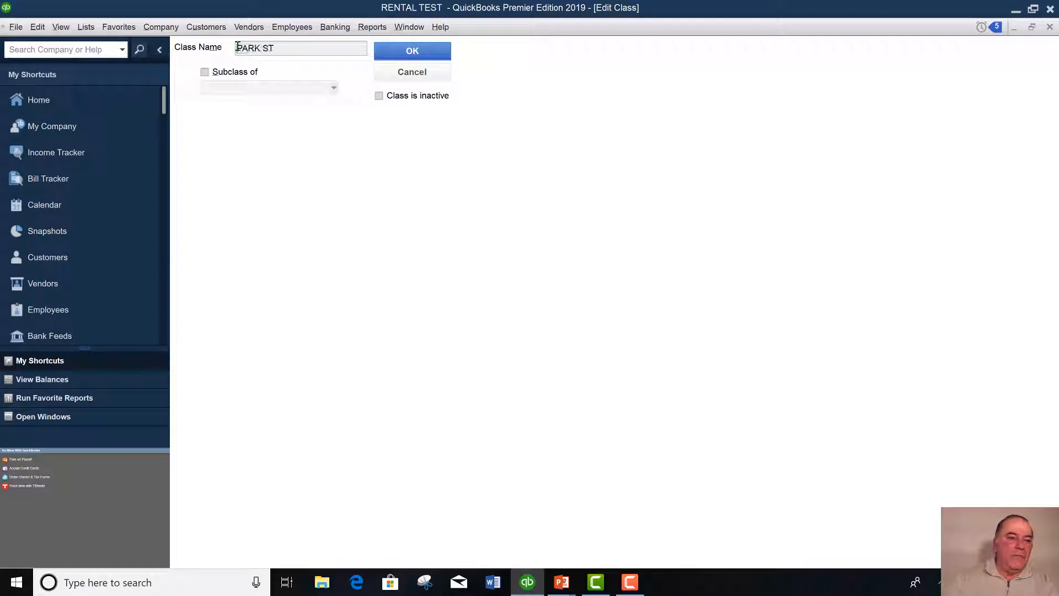
{"action": "type", "text": "50"}
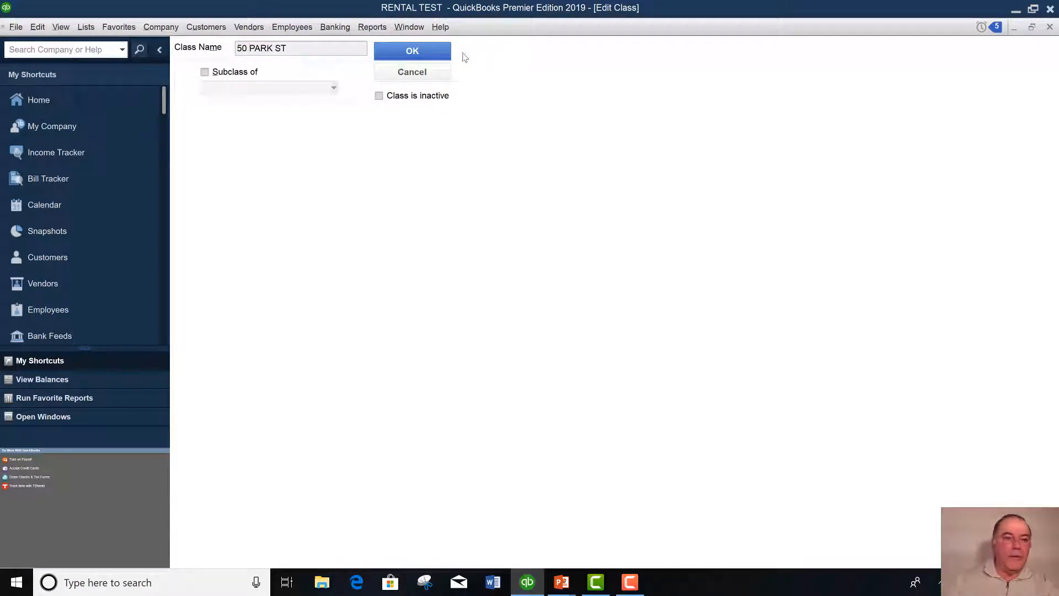
{"action": "left_click", "coordinate": [421, 51]}
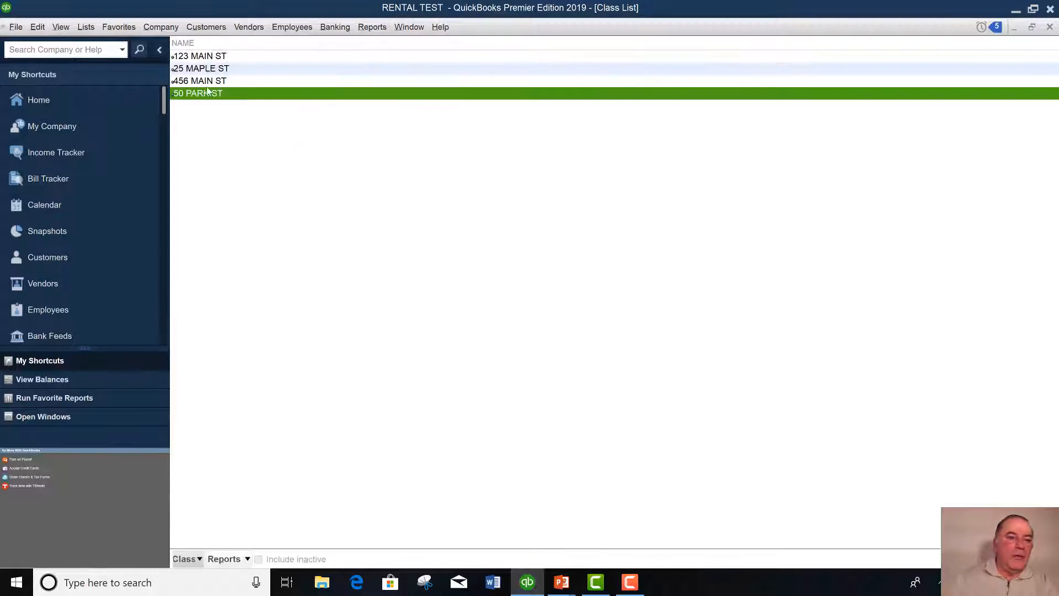
Open Banking > Use Register with CHECKING ACCOUNTS as the selected account.
{"action": "left_click", "coordinate": [336, 28]}
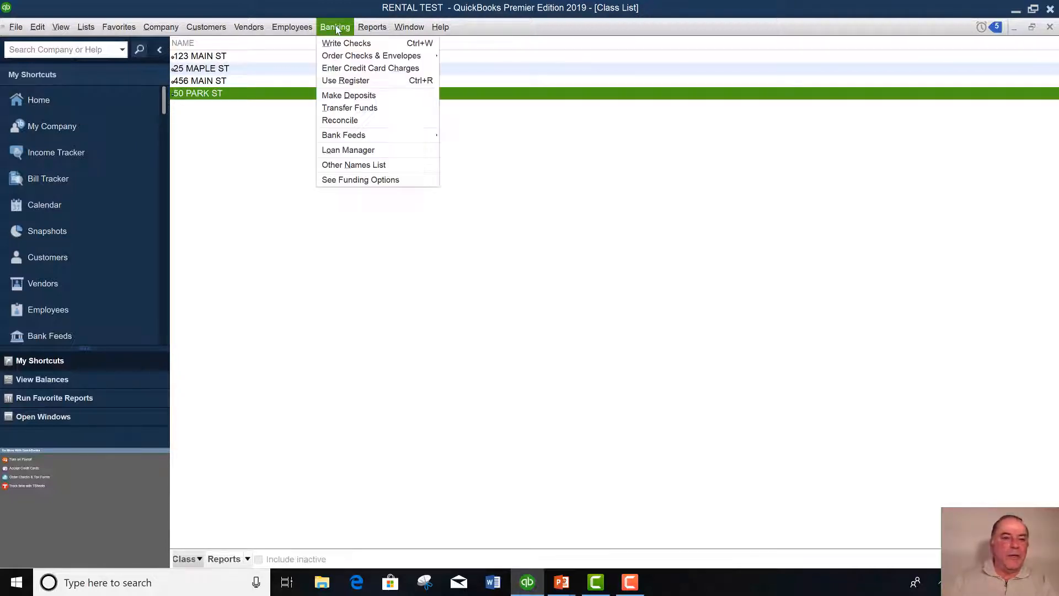
{"action": "left_click", "coordinate": [339, 81]}
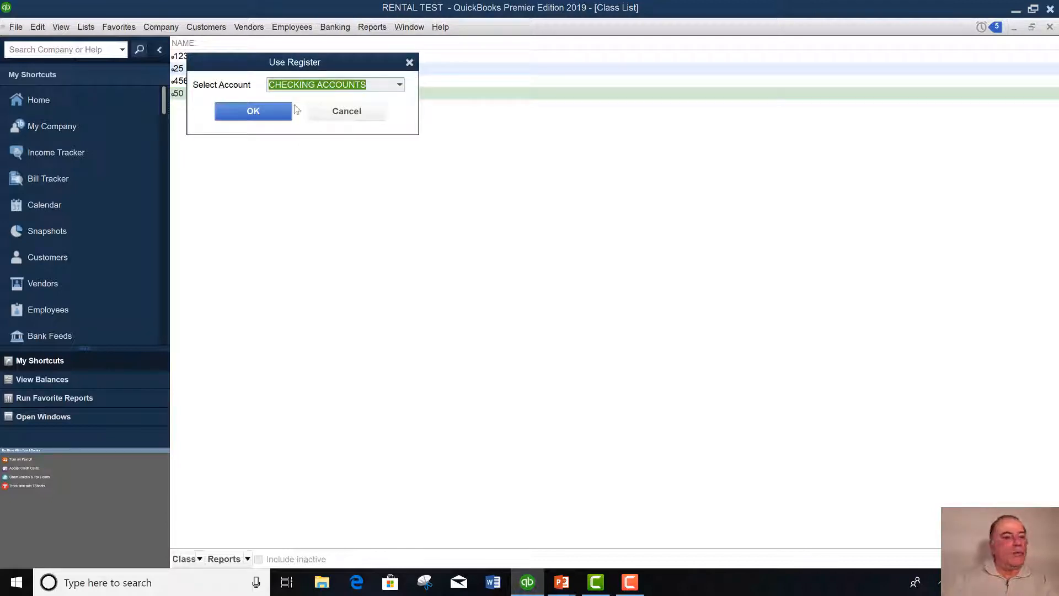
{"action": "left_click", "coordinate": [400, 84]}
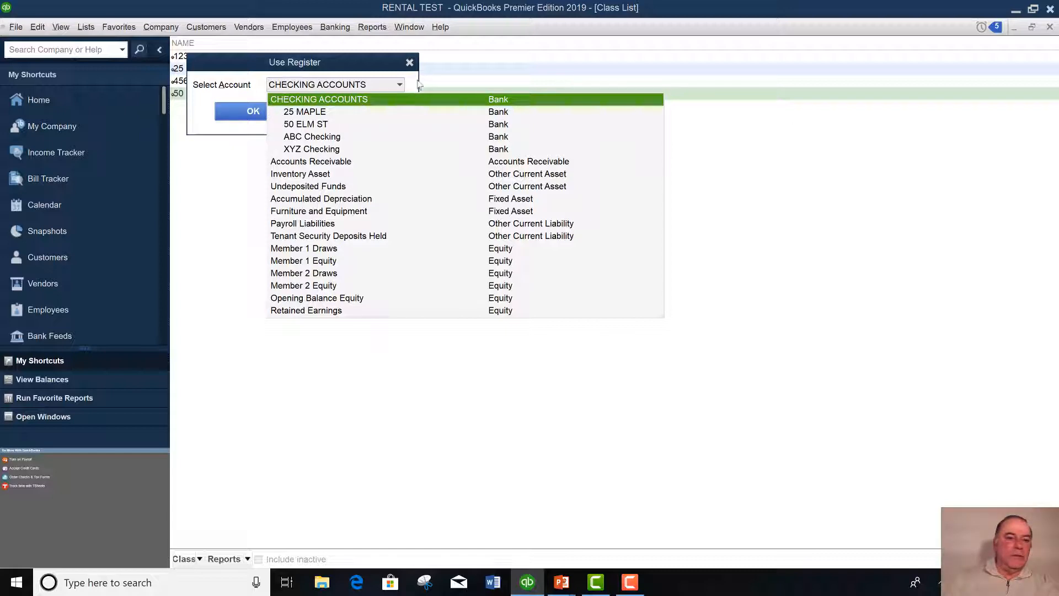
{"action": "left_click", "coordinate": [279, 103]}
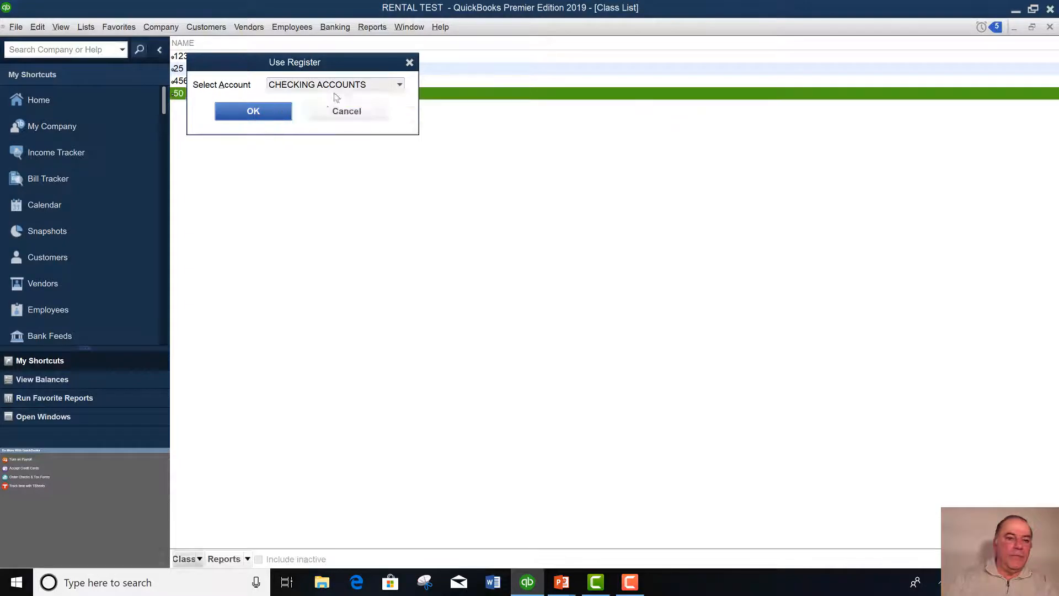
{"action": "key", "text": "Return"}
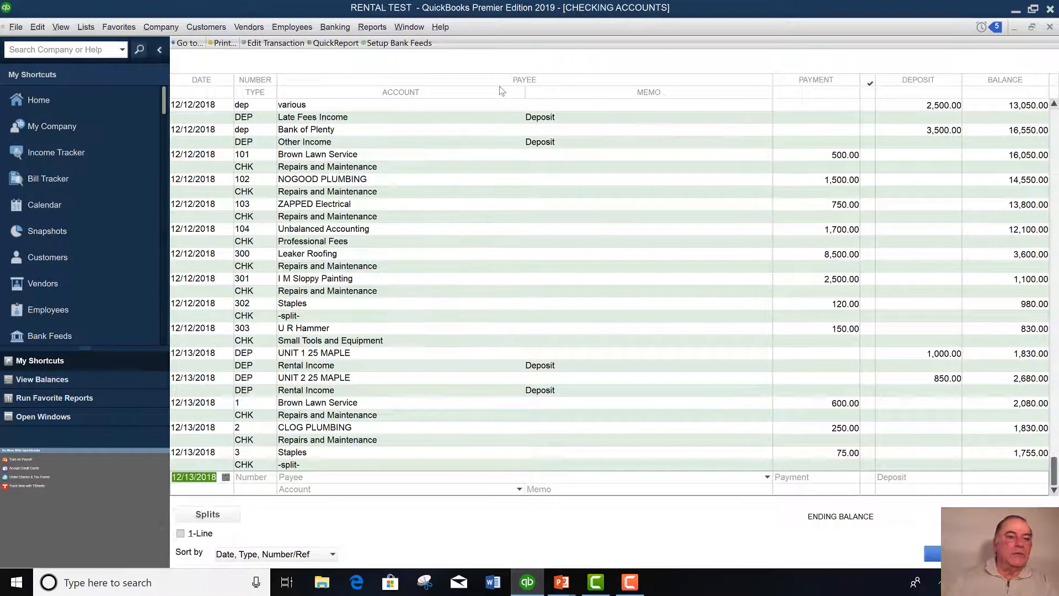
Start a new Bank-type account from the Chart of Accounts.
{"action": "left_click", "coordinate": [157, 29]}
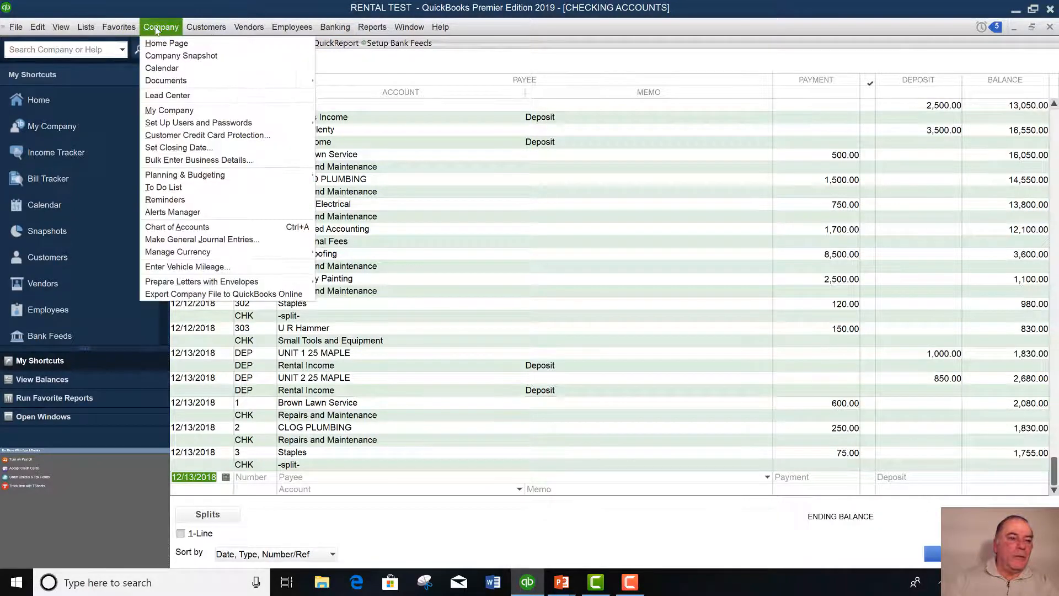
{"action": "left_click", "coordinate": [182, 230]}
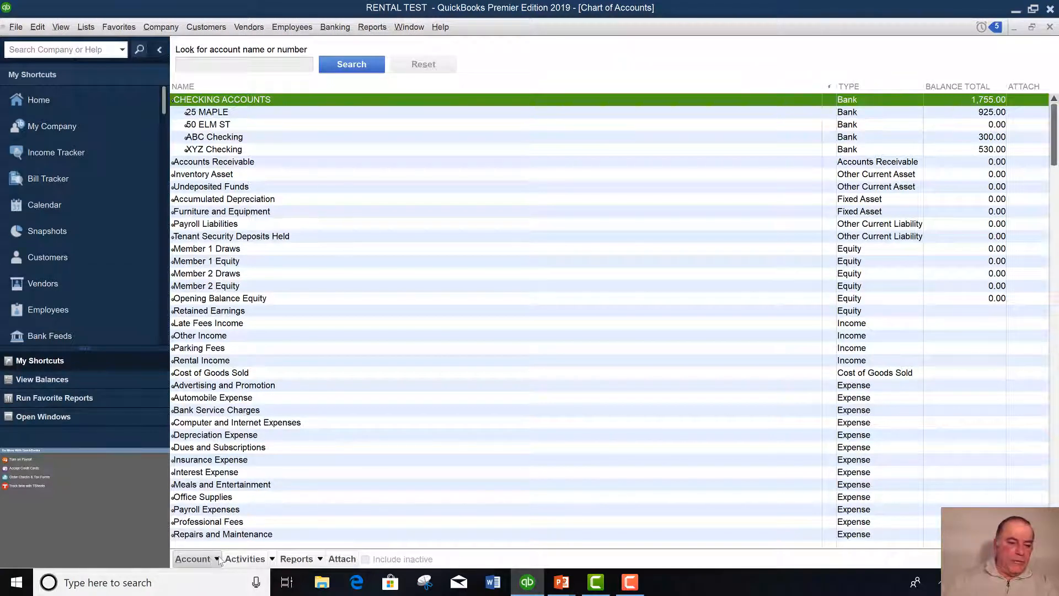
{"action": "left_click", "coordinate": [215, 559]}
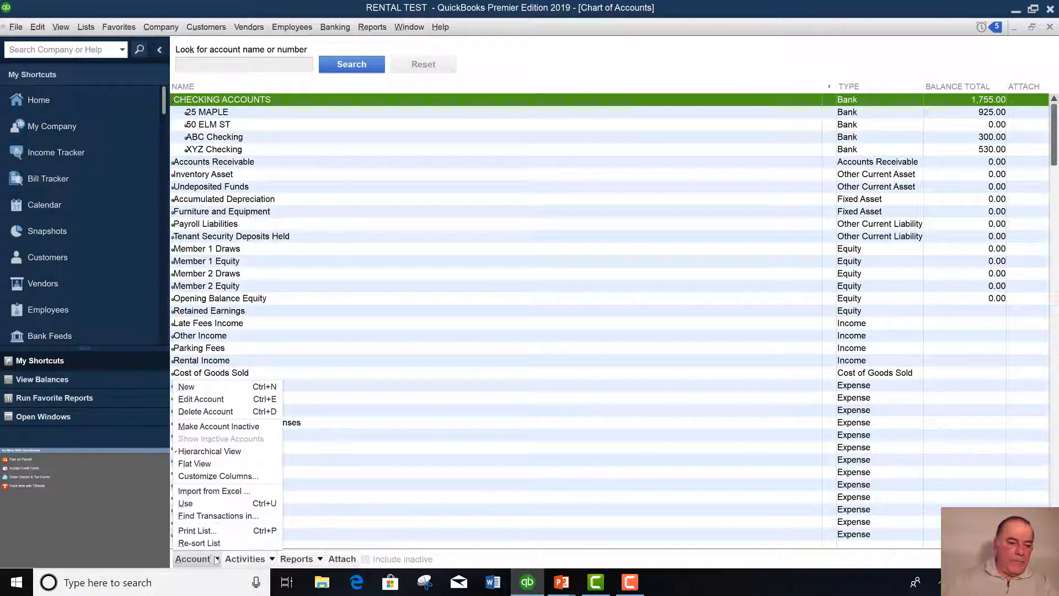
{"action": "left_click", "coordinate": [186, 387]}
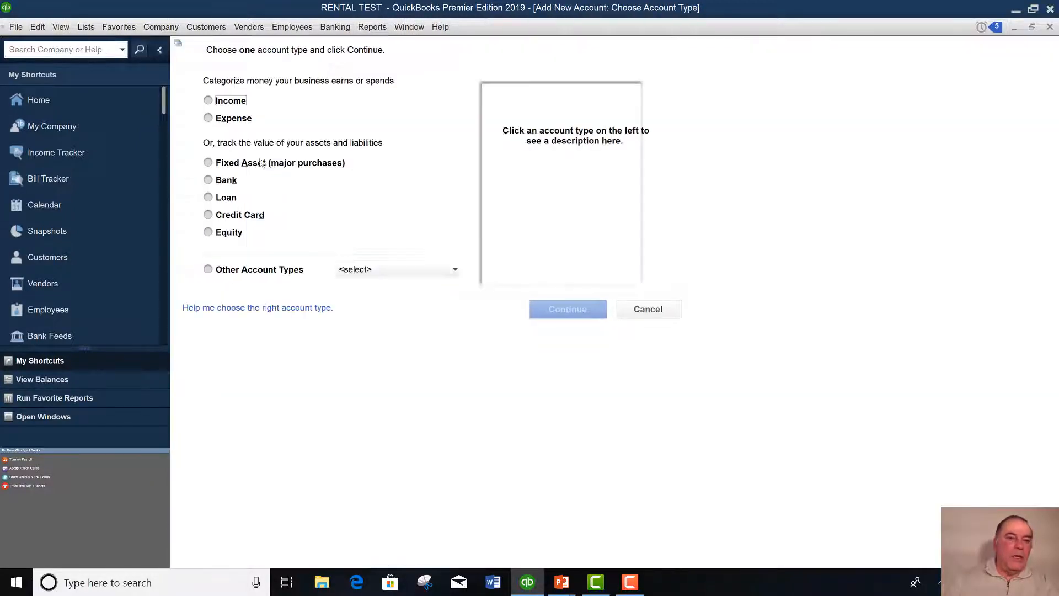
{"action": "left_click", "coordinate": [208, 180]}
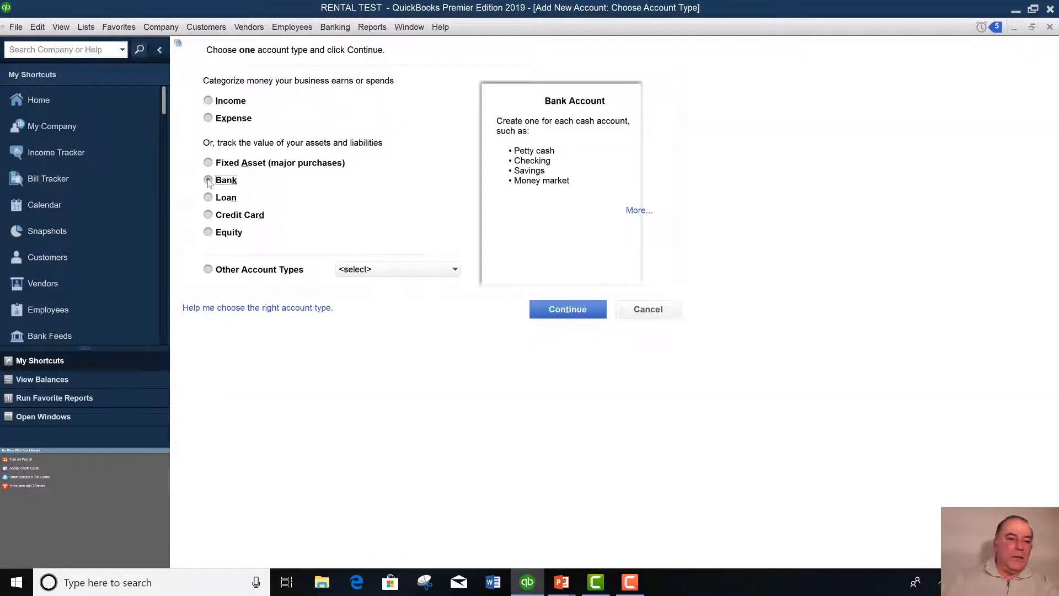
{"action": "left_click", "coordinate": [563, 309]}
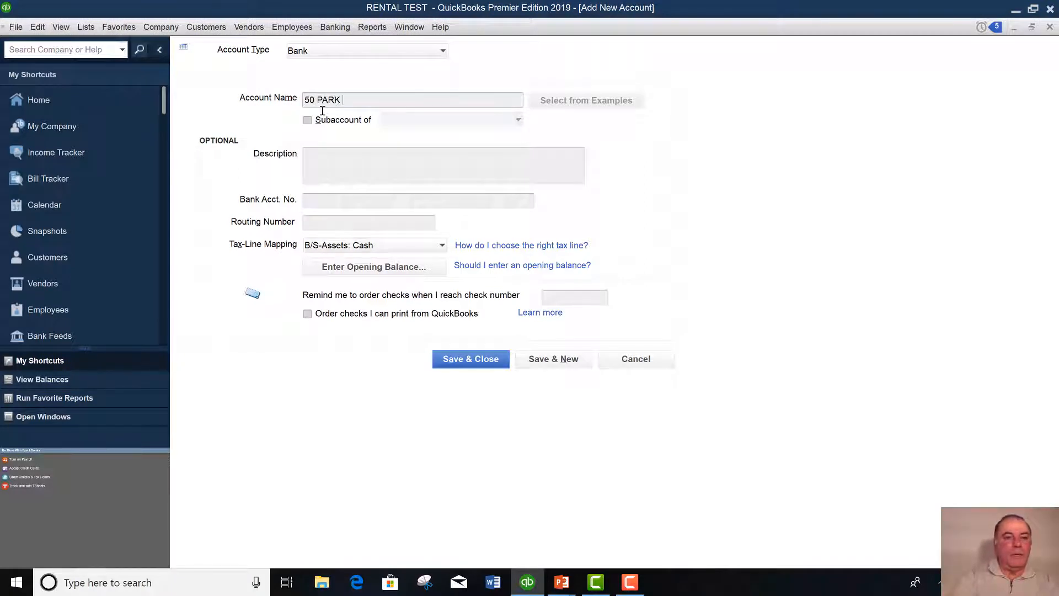
{"action": "type", "text": "ST"}
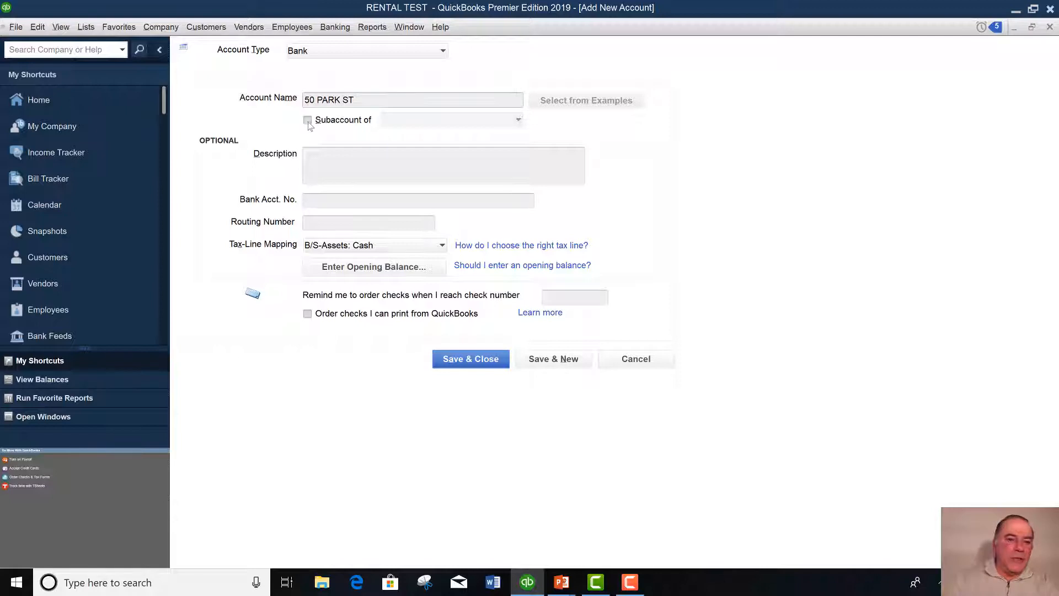
{"action": "left_click", "coordinate": [307, 121]}
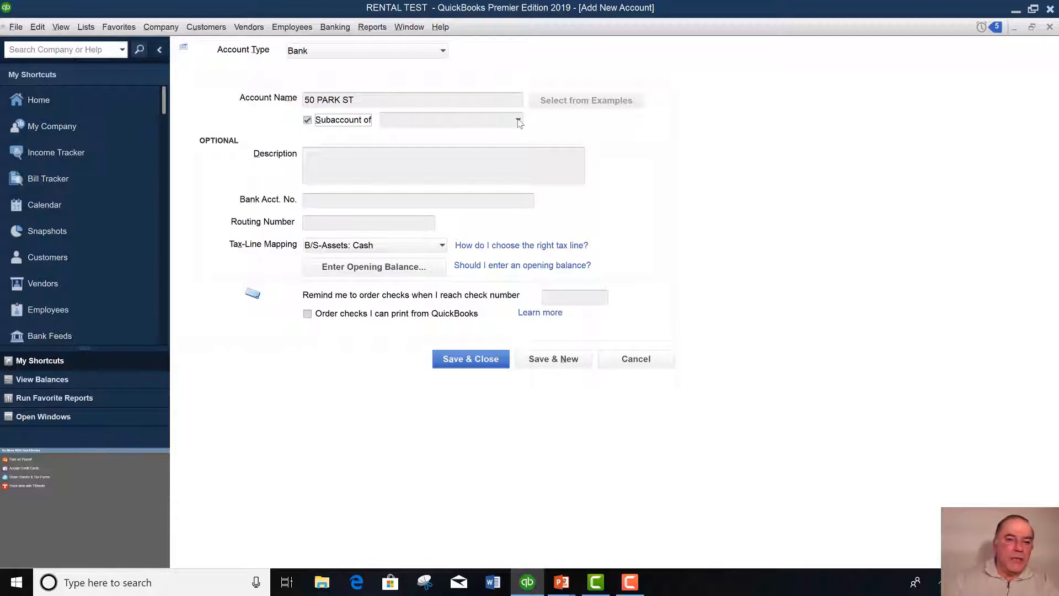
{"action": "left_click", "coordinate": [519, 120]}
{"action": "left_click", "coordinate": [405, 160]}
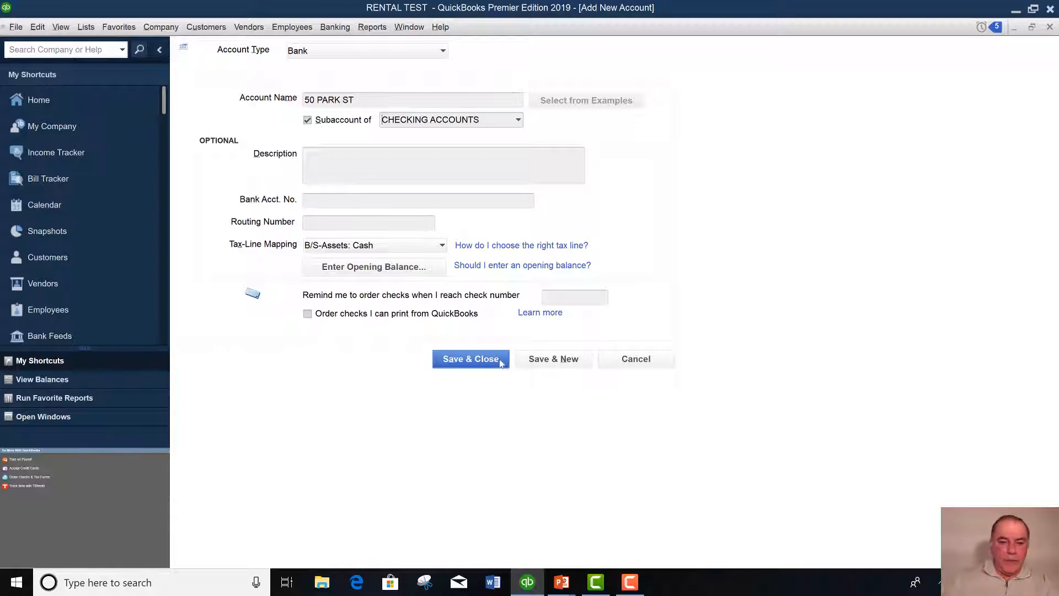
{"action": "left_click", "coordinate": [475, 359]}
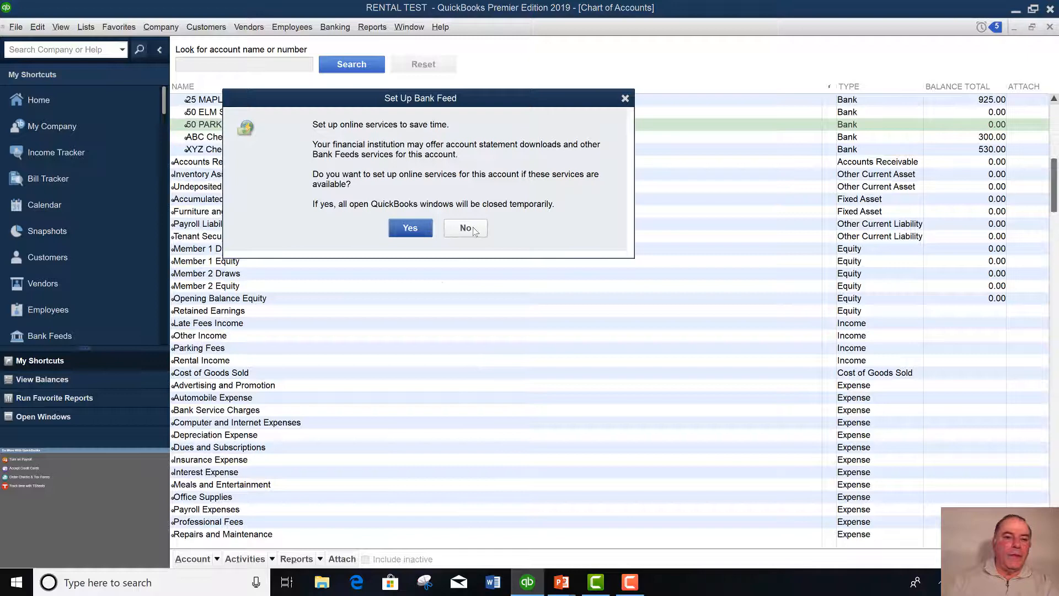
{"action": "left_click", "coordinate": [473, 229]}
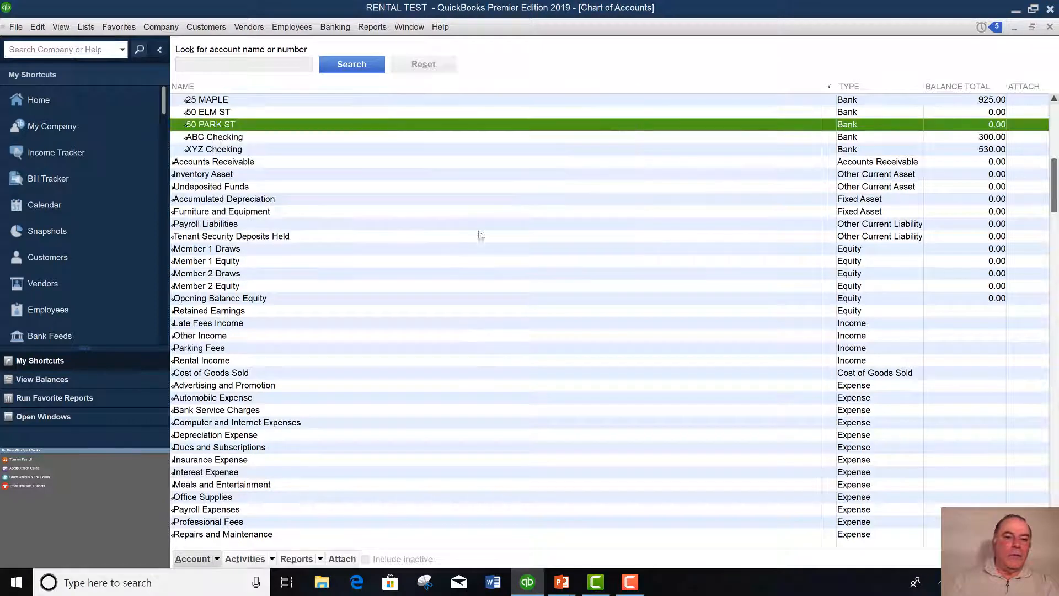
{"action": "left_click", "coordinate": [1049, 27]}
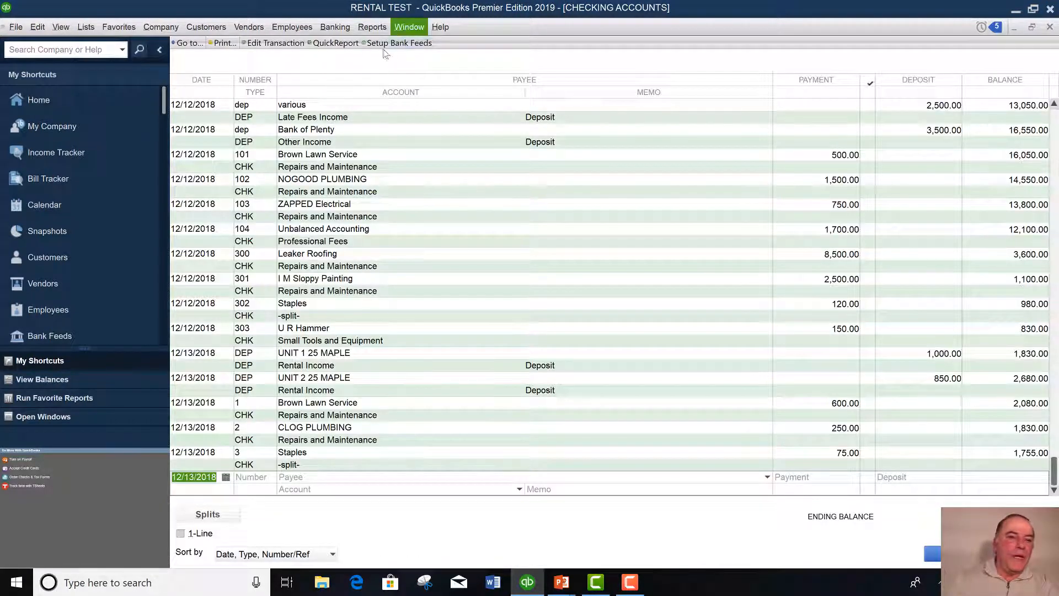
{"action": "left_click", "coordinate": [336, 27]}
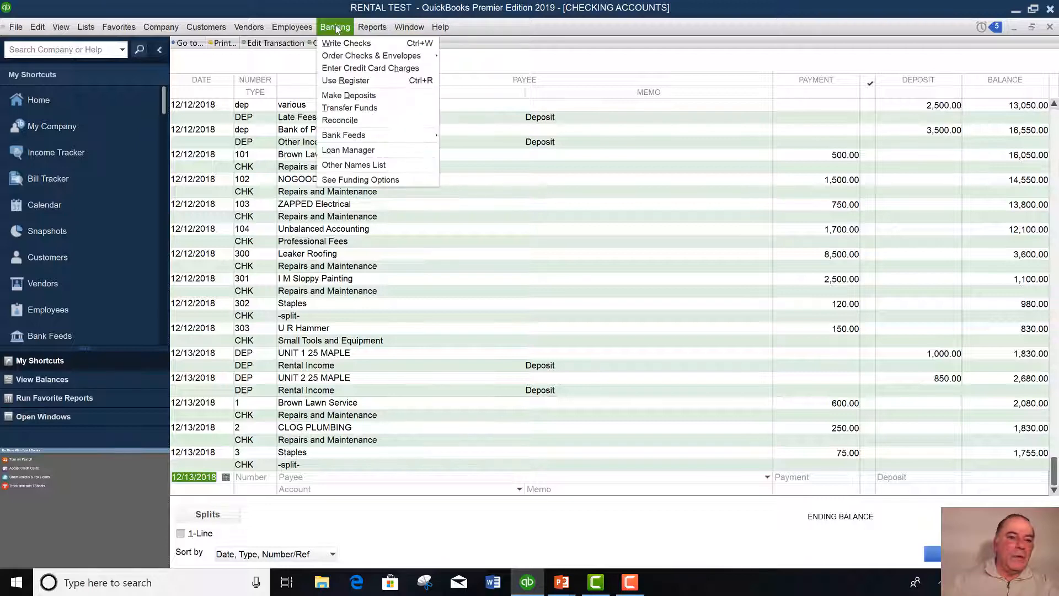
{"action": "left_click", "coordinate": [349, 81]}
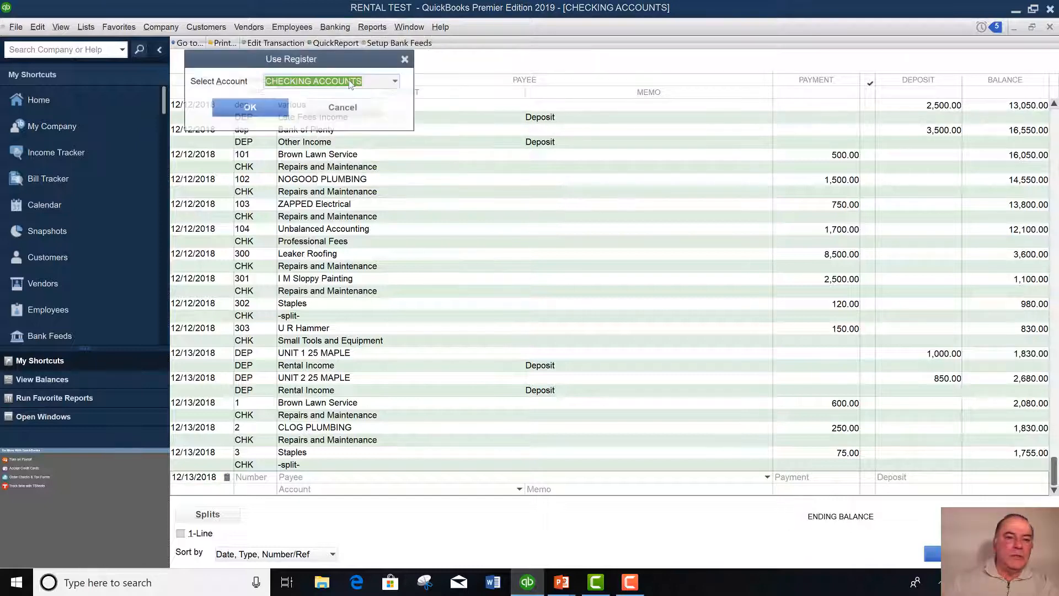
{"action": "left_click", "coordinate": [396, 82]}
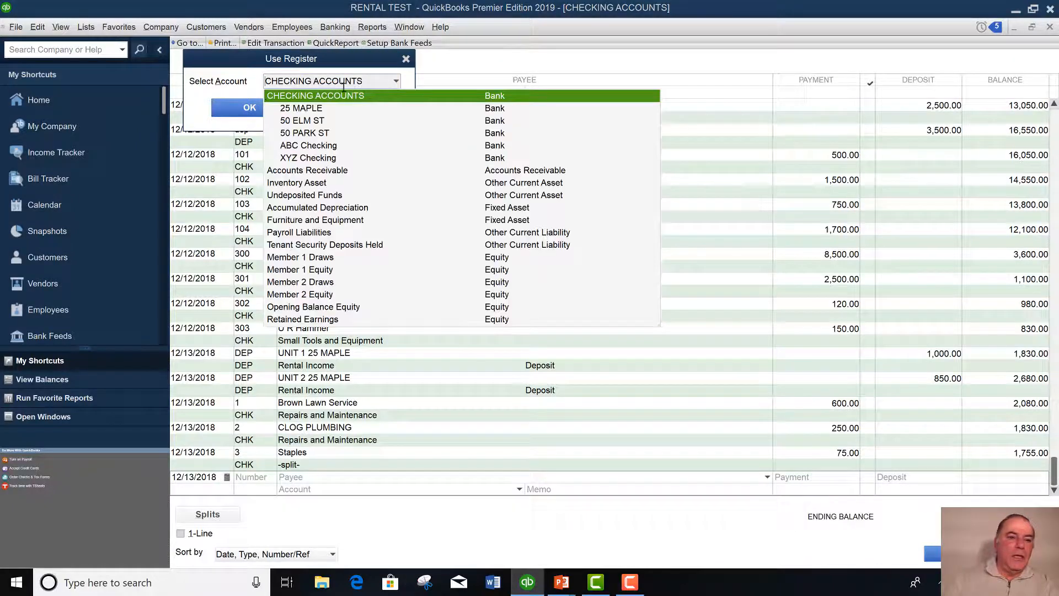
{"action": "left_click", "coordinate": [302, 134]}
{"action": "left_click", "coordinate": [250, 107]}
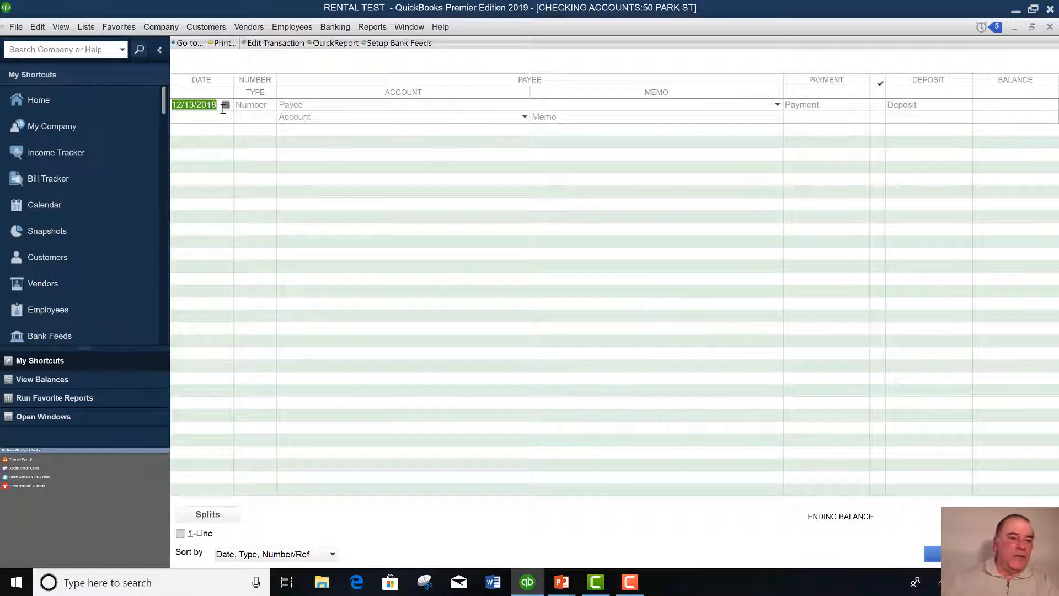
{"action": "key", "text": "Tab"}
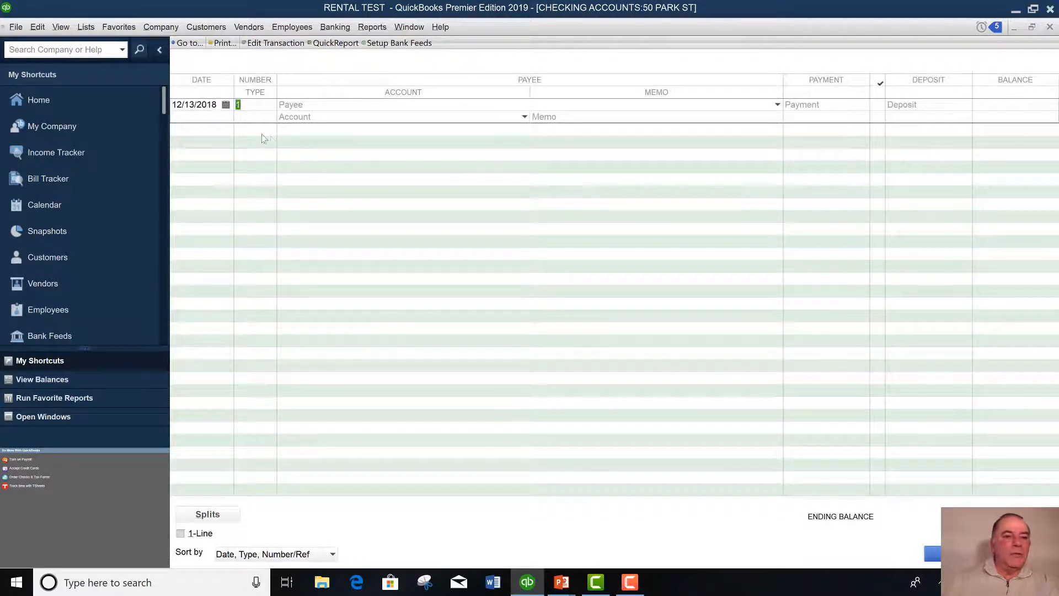
{"action": "type", "text": "DE"}
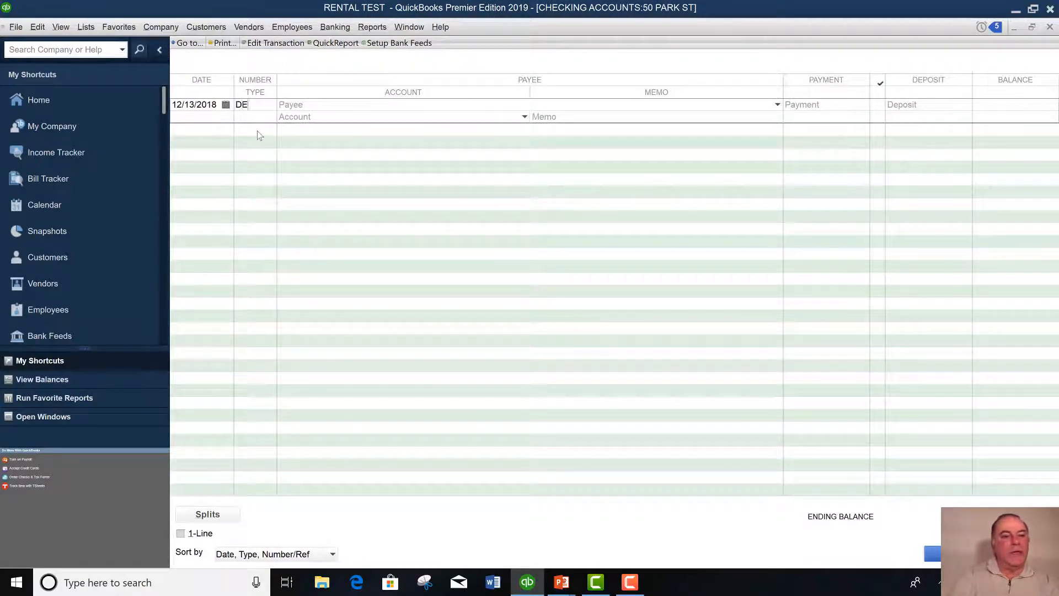
{"action": "type", "text": "P"}
{"action": "key", "text": "Tab"}
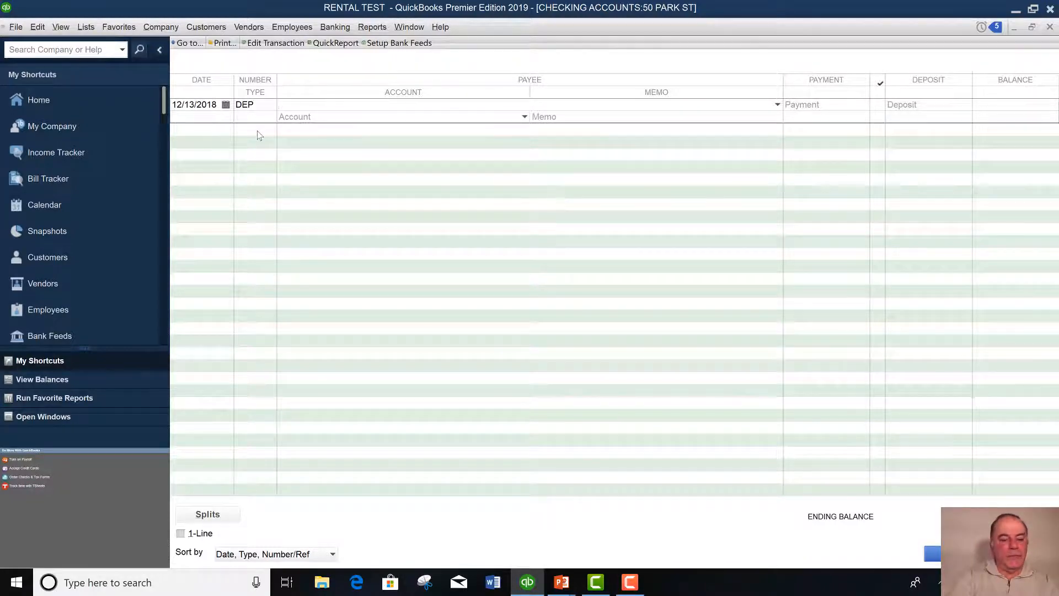
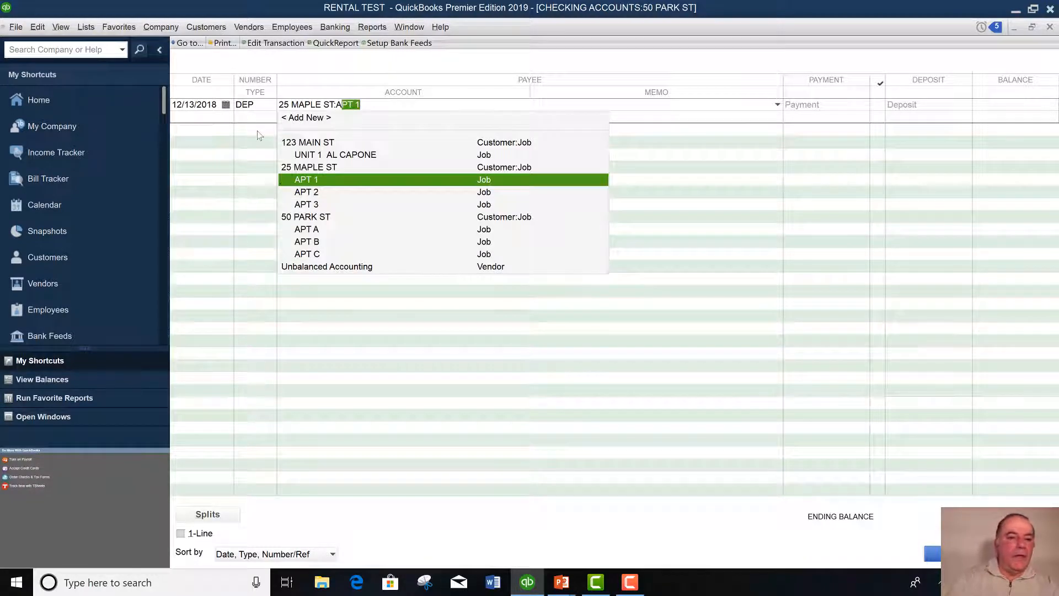
{"action": "left_click", "coordinate": [310, 230]}
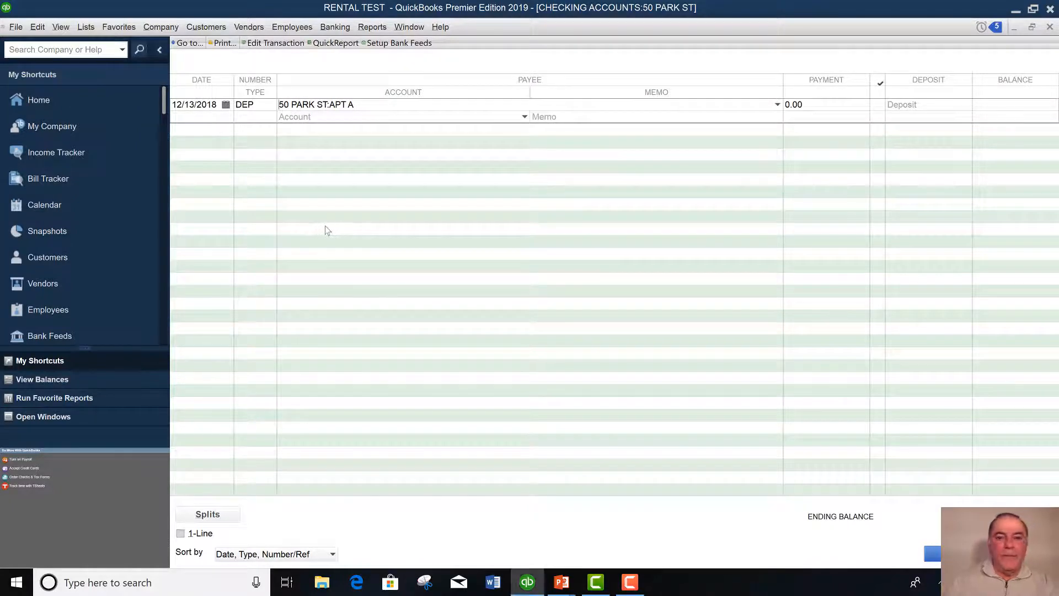
{"action": "key", "text": "Tab"}
{"action": "key", "text": "Tab"}
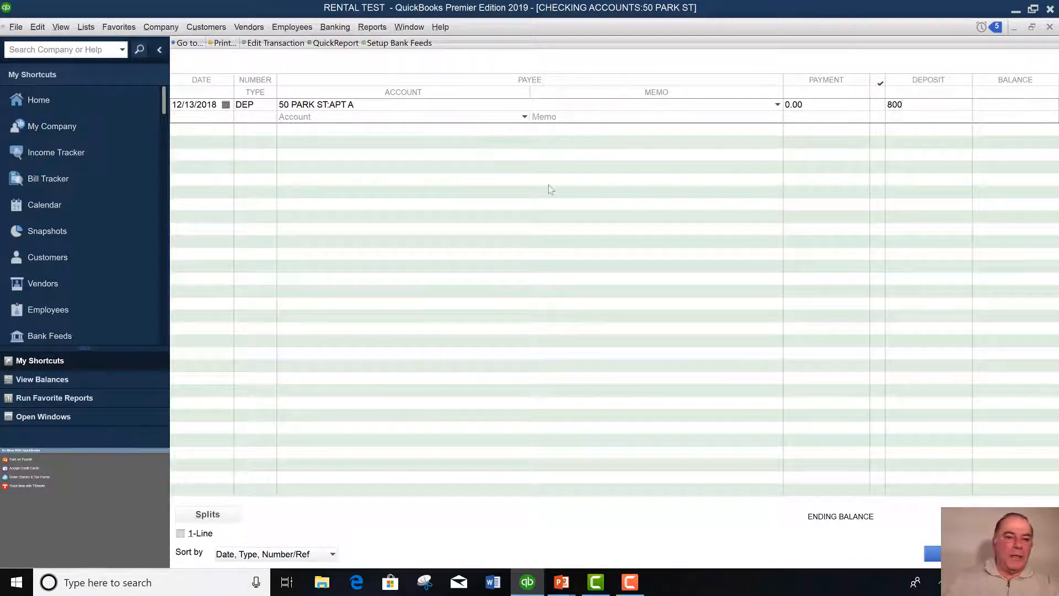
{"action": "left_click", "coordinate": [523, 116]}
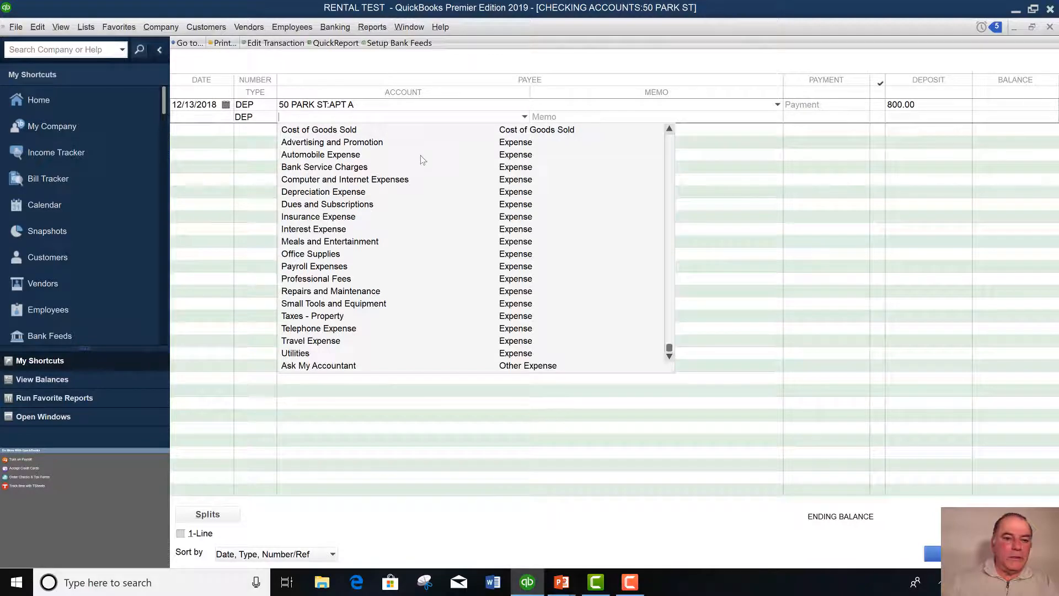
{"action": "scroll", "coordinate": [421, 155], "scroll_direction": "up", "scroll_amount": 2}
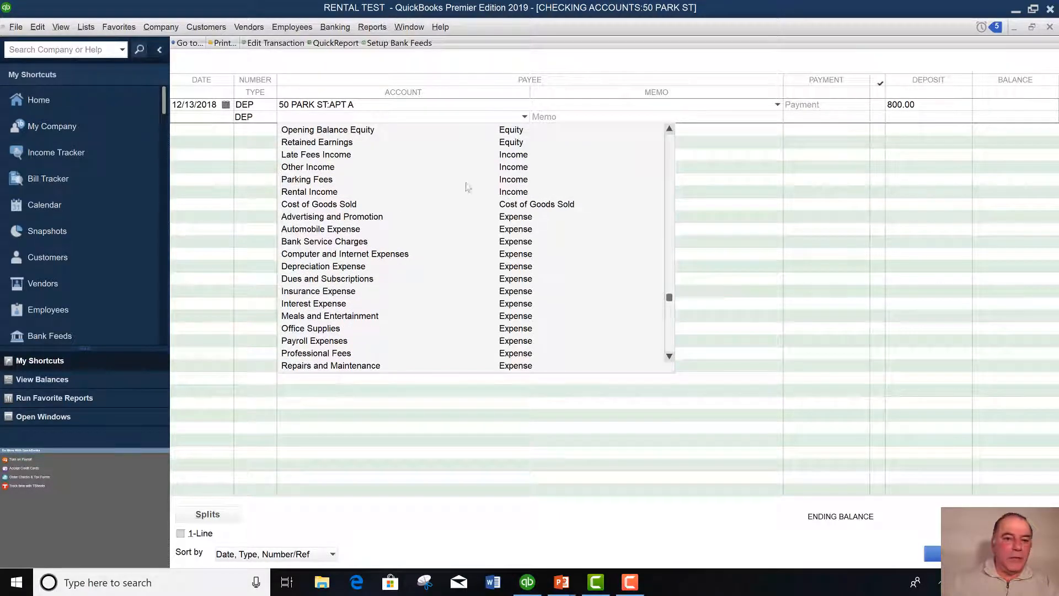
{"action": "left_click", "coordinate": [308, 192]}
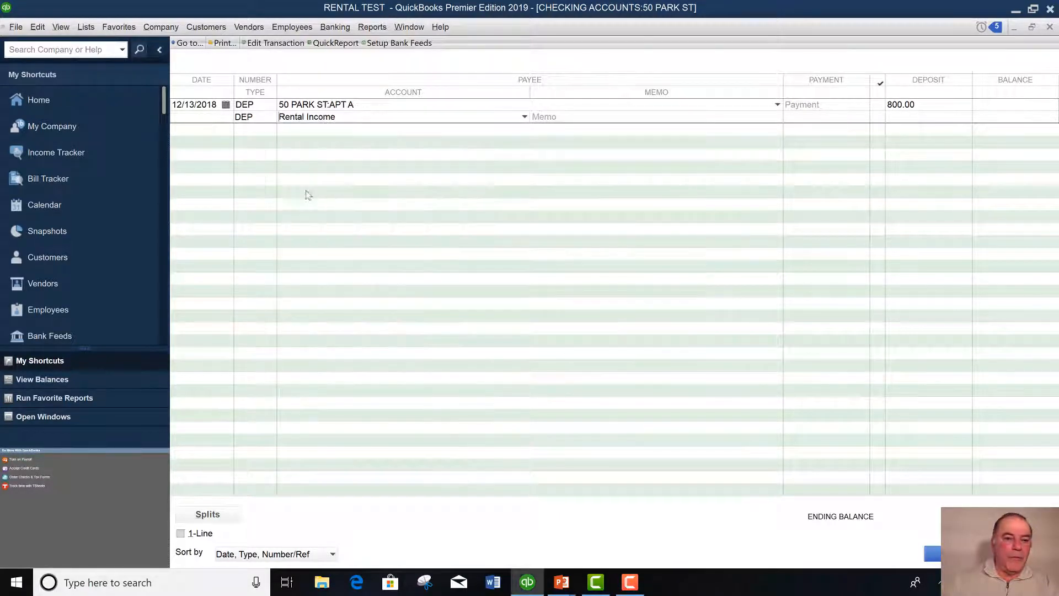
{"action": "left_click", "coordinate": [208, 516]}
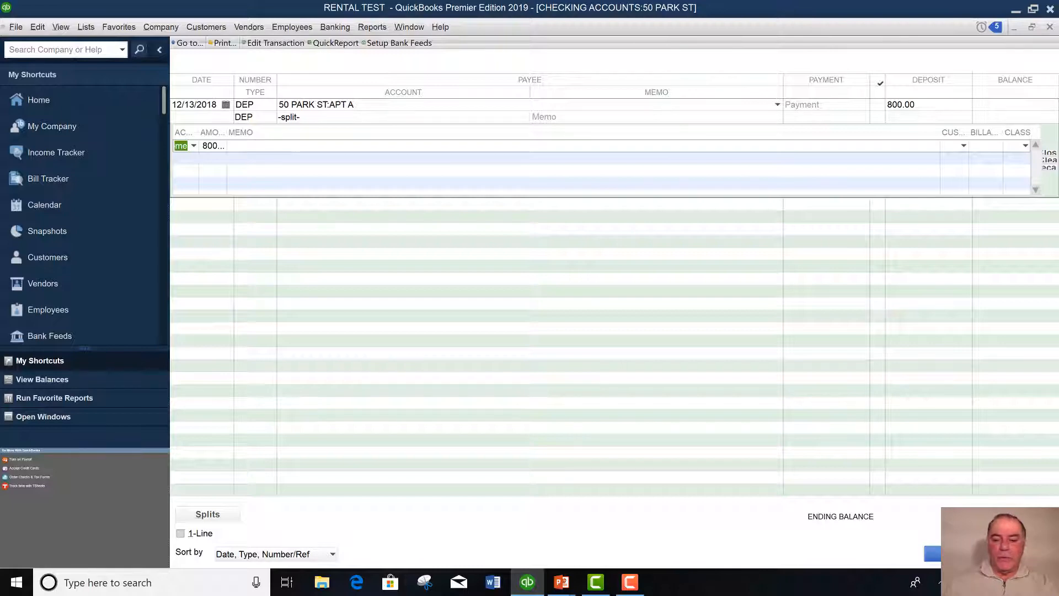
{"action": "left_click", "coordinate": [957, 553]}
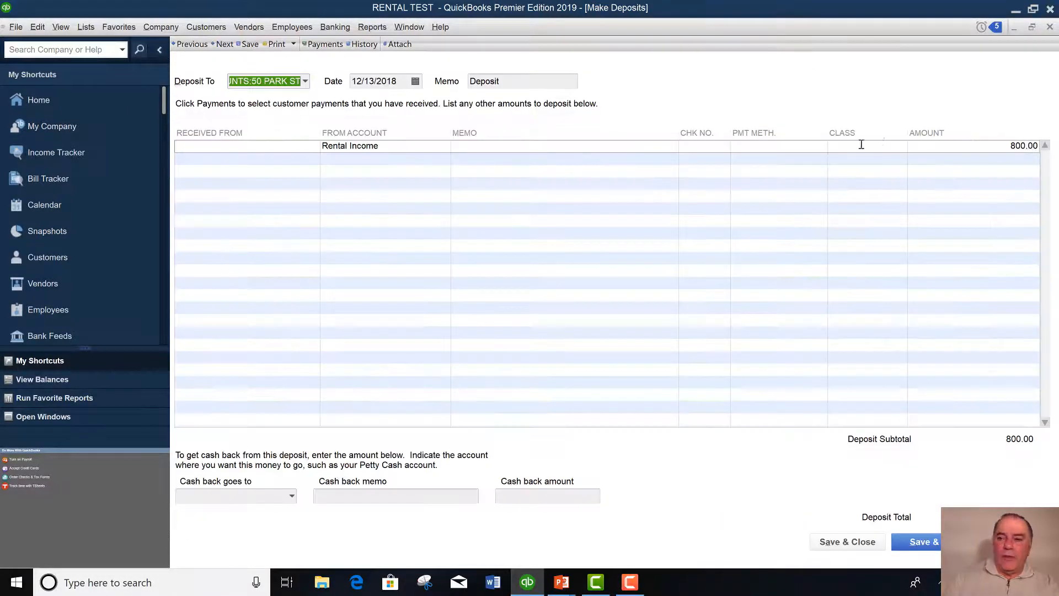
{"action": "left_click", "coordinate": [1050, 27]}
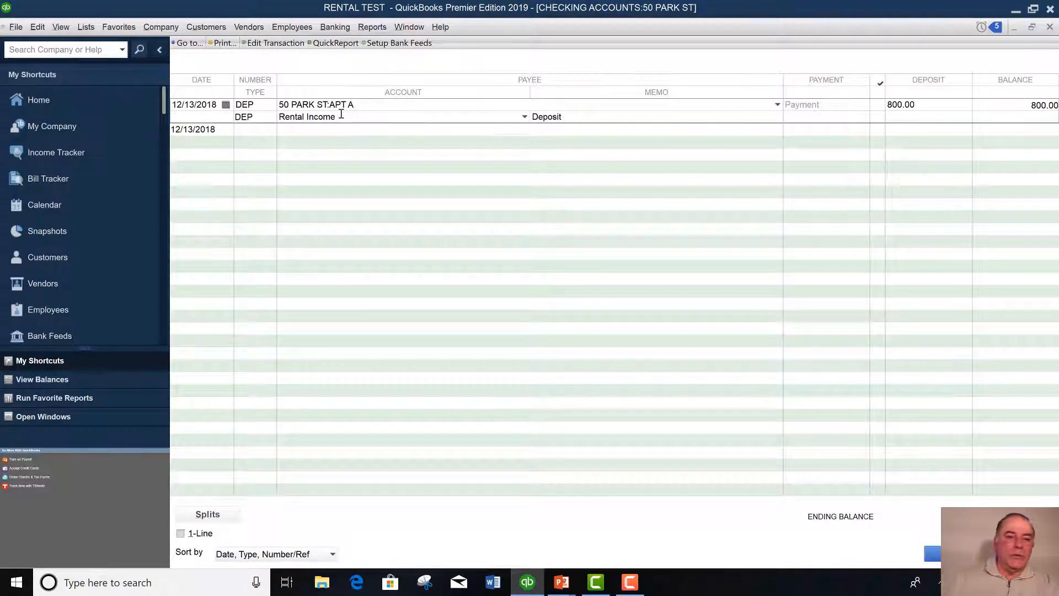
{"action": "left_click", "coordinate": [203, 515]}
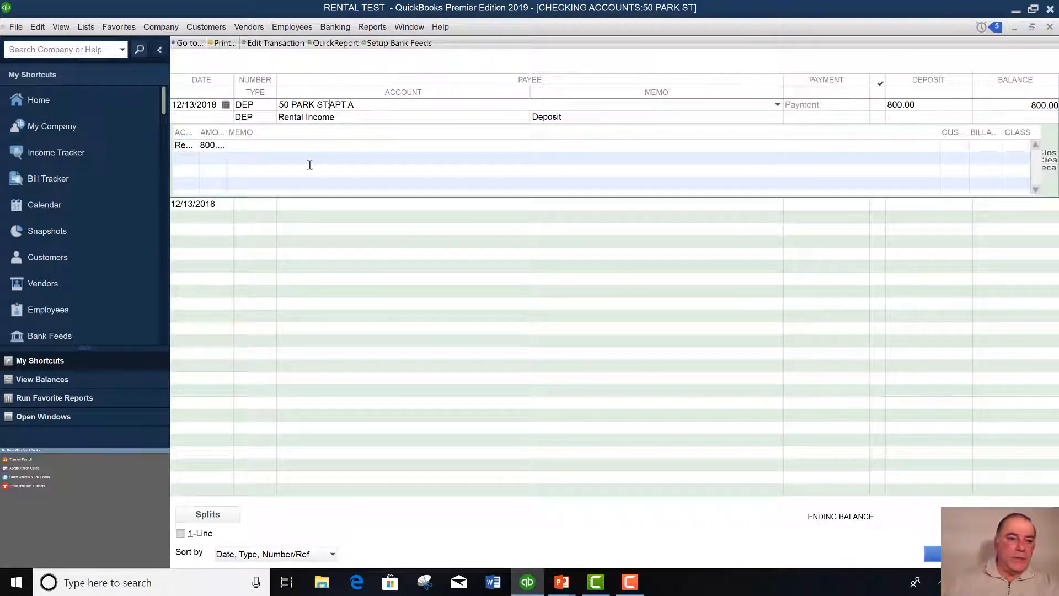
{"action": "left_click", "coordinate": [214, 513]}
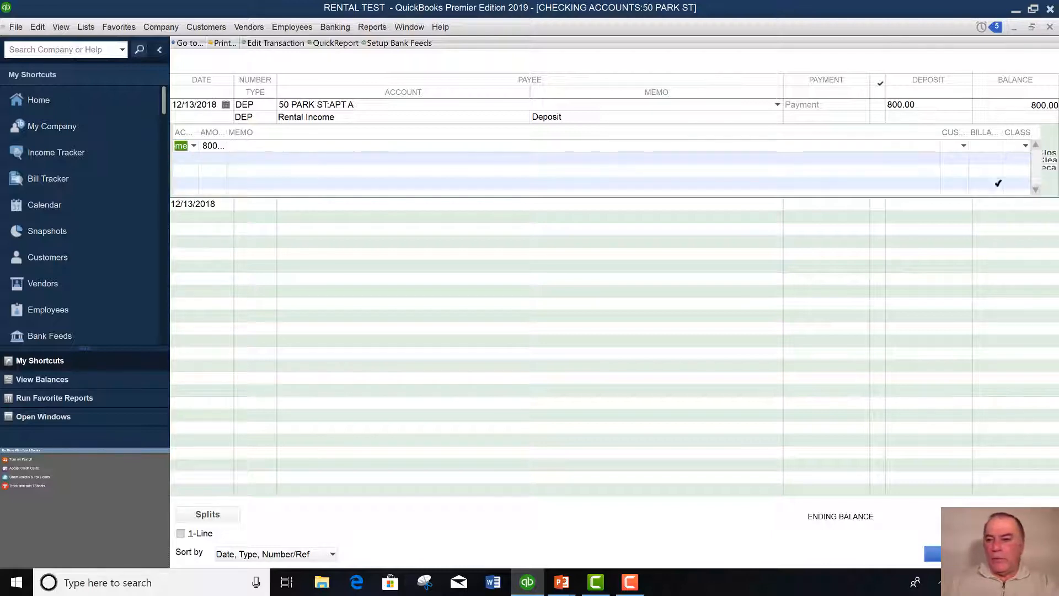
{"action": "left_click", "coordinate": [1025, 145]}
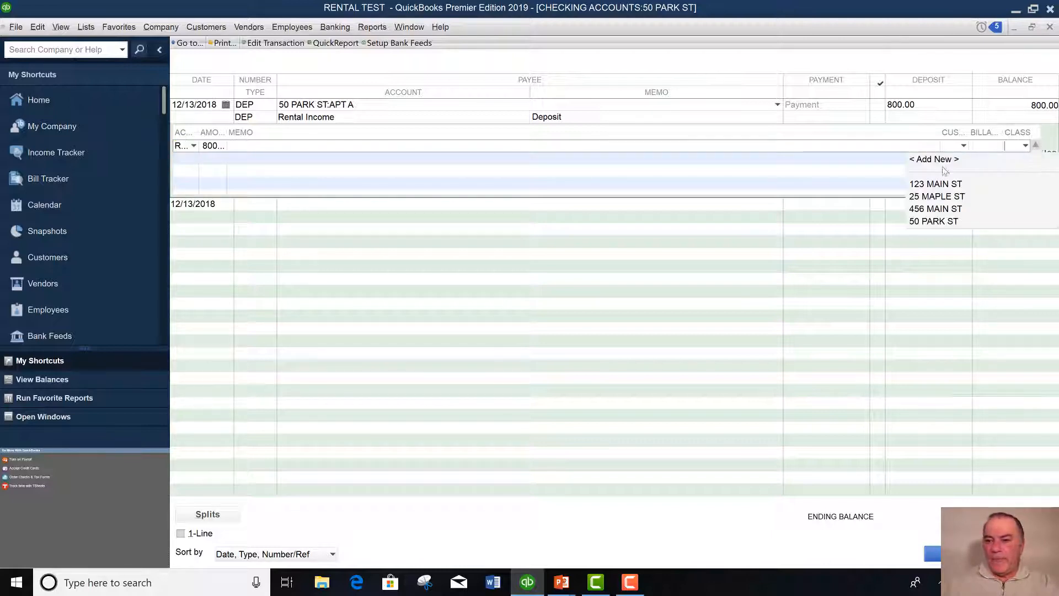
{"action": "left_click", "coordinate": [925, 223]}
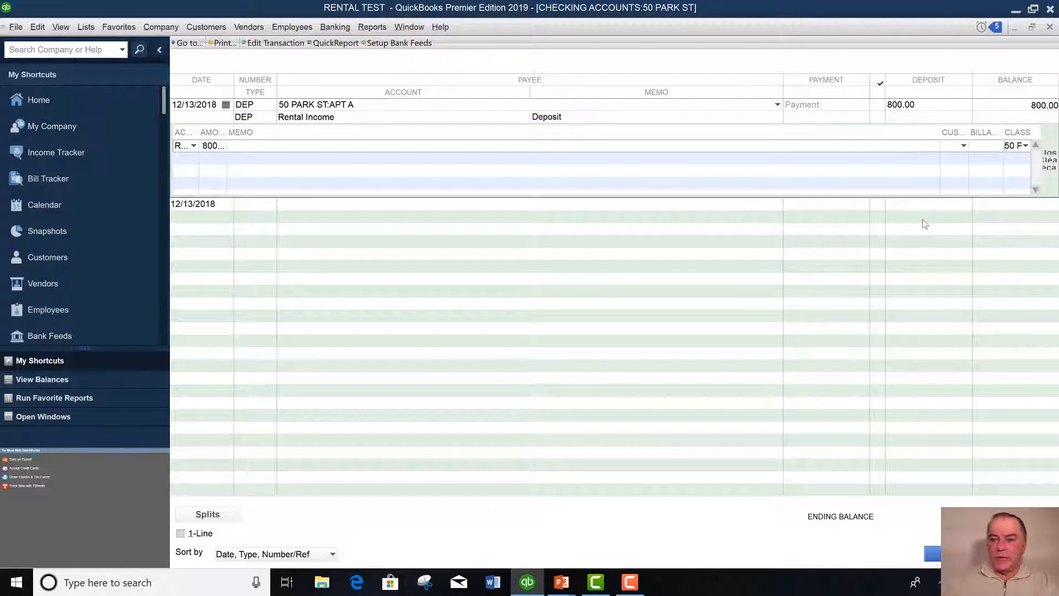
{"action": "left_click", "coordinate": [932, 553]}
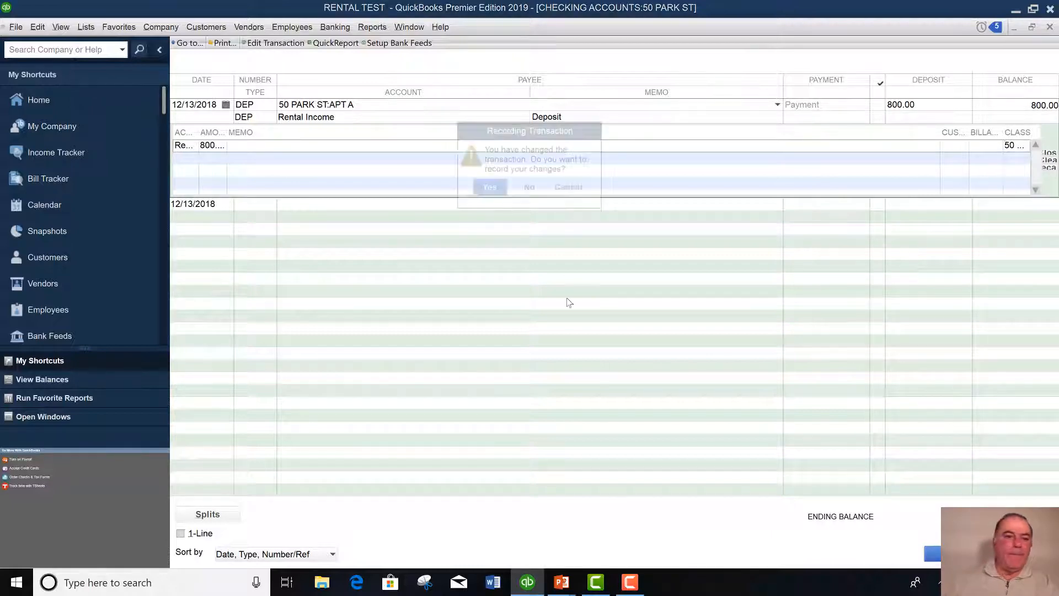
{"action": "left_click", "coordinate": [488, 188]}
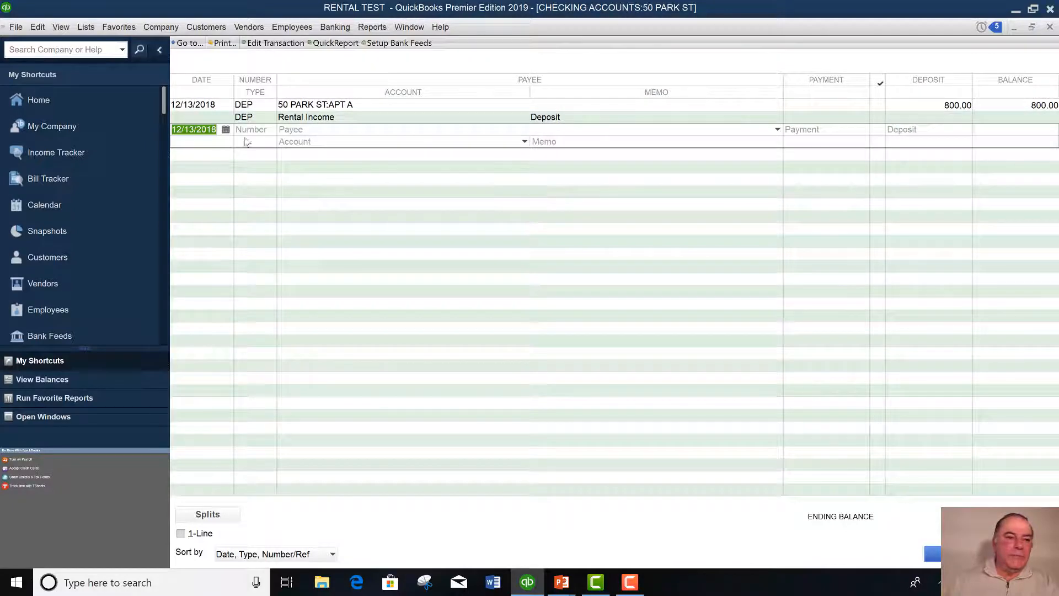
{"action": "left_click", "coordinate": [274, 131]}
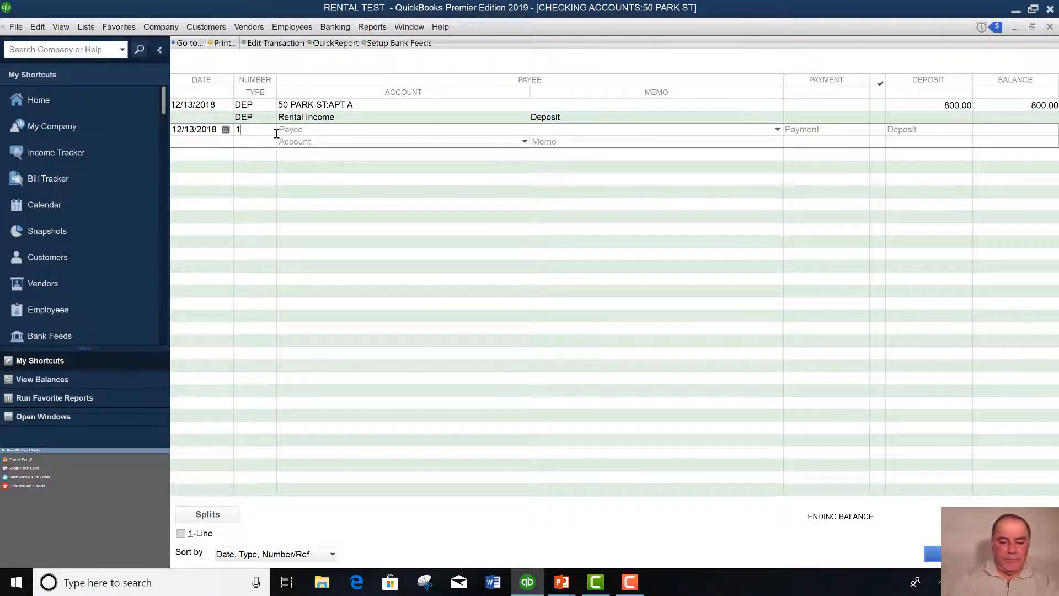
{"action": "type", "text": "FR["}
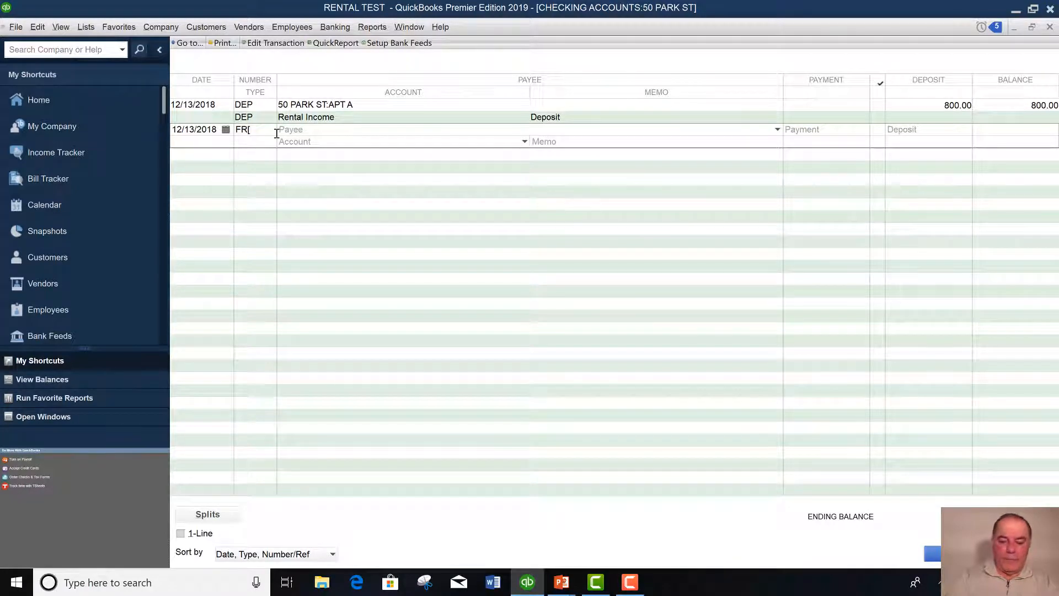
{"action": "key", "text": "BackSpace"}
{"action": "key", "text": "BackSpace"}
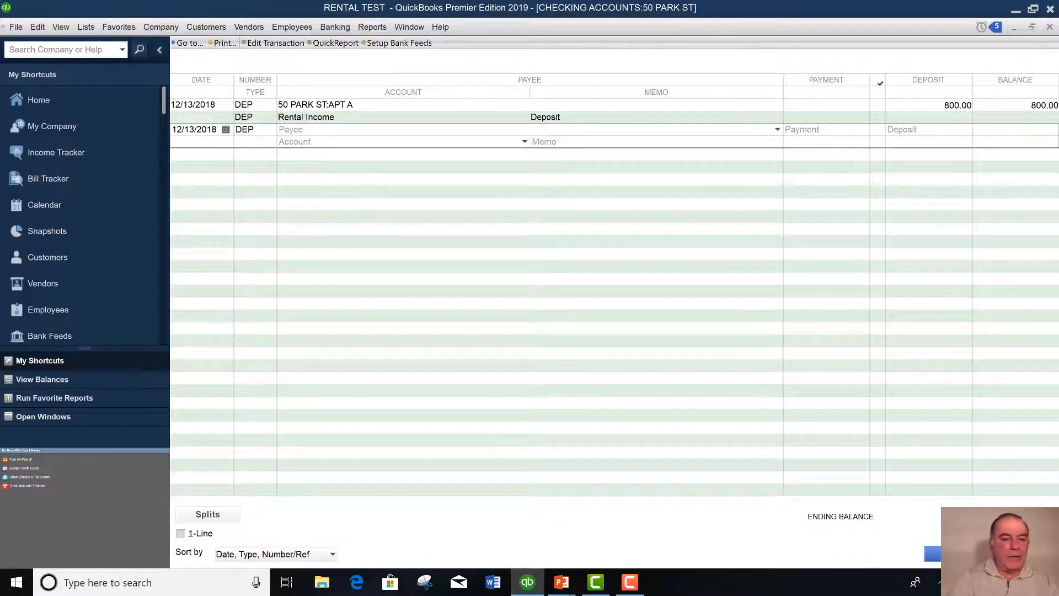
{"action": "key", "text": "Tab"}
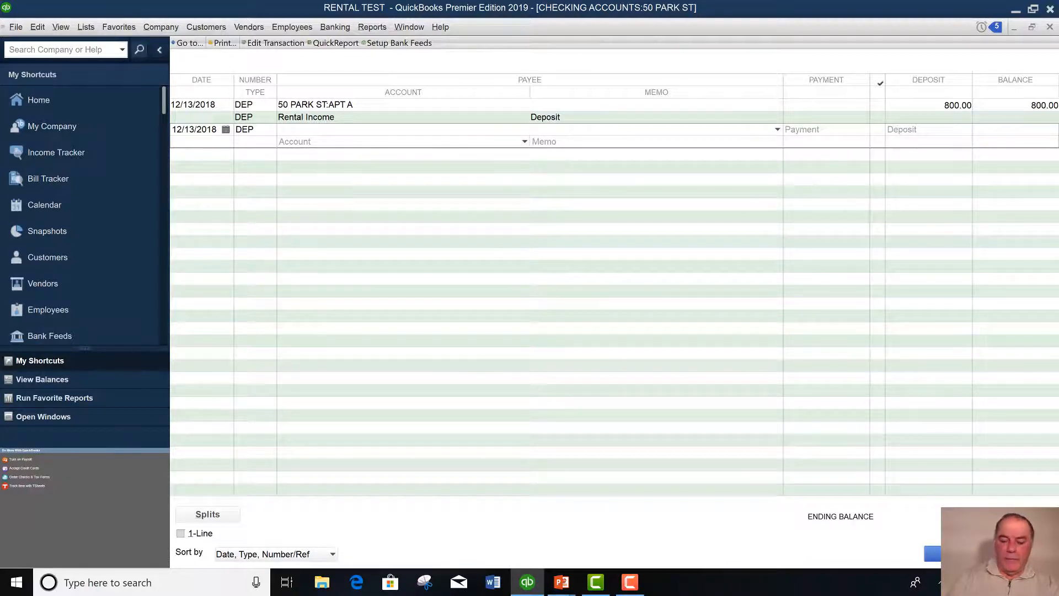
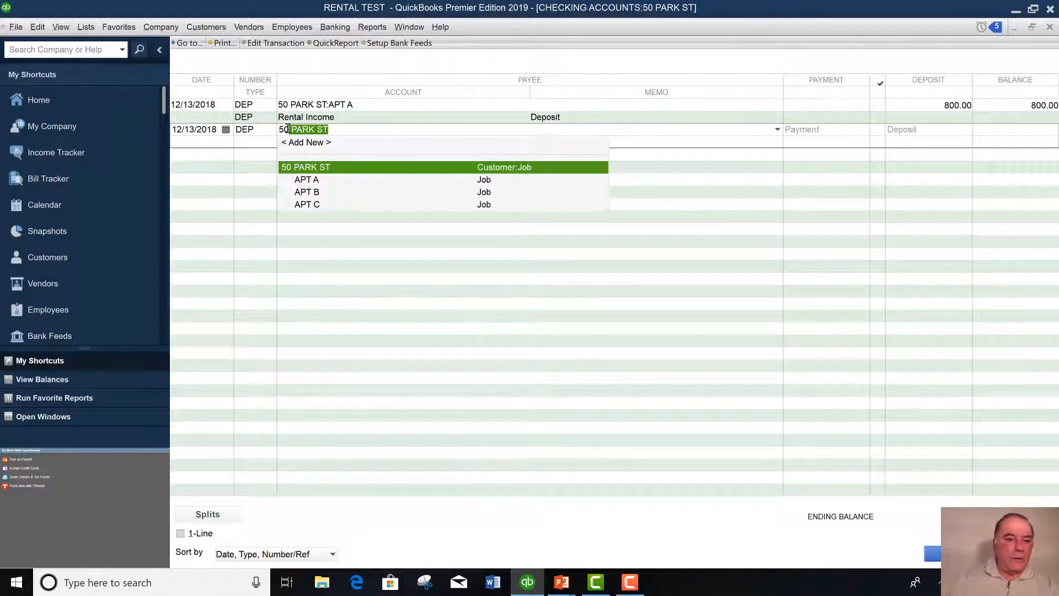
{"action": "left_click", "coordinate": [308, 192]}
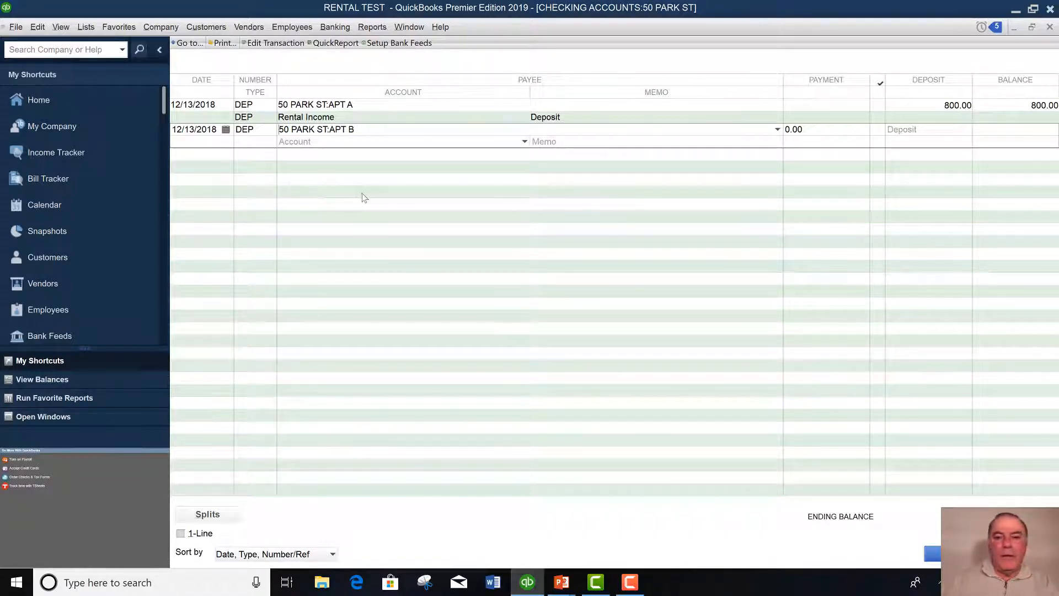
{"action": "key", "text": "Tab"}
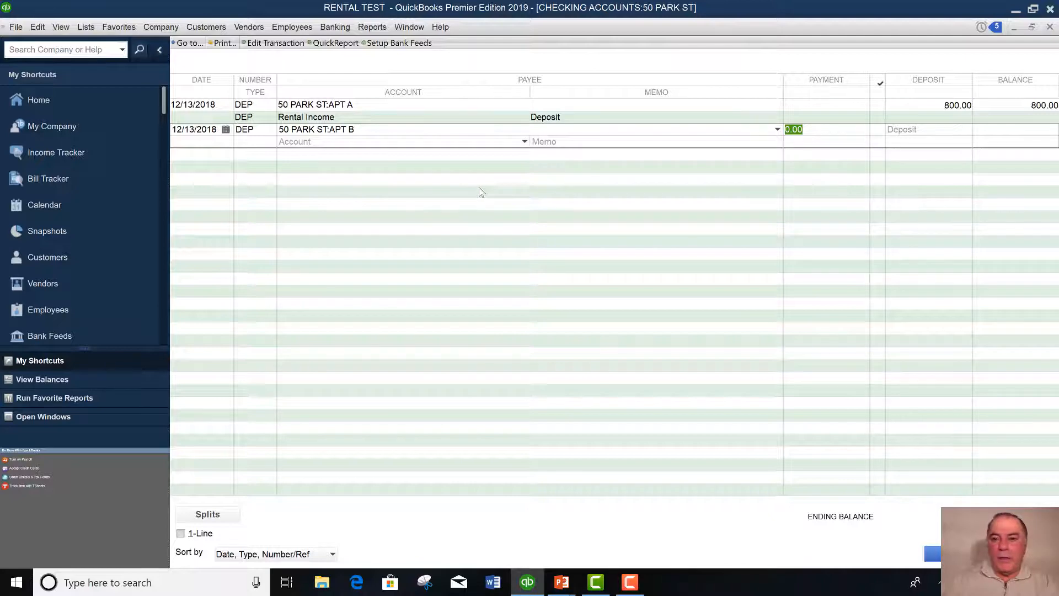
{"action": "key", "text": "Tab"}
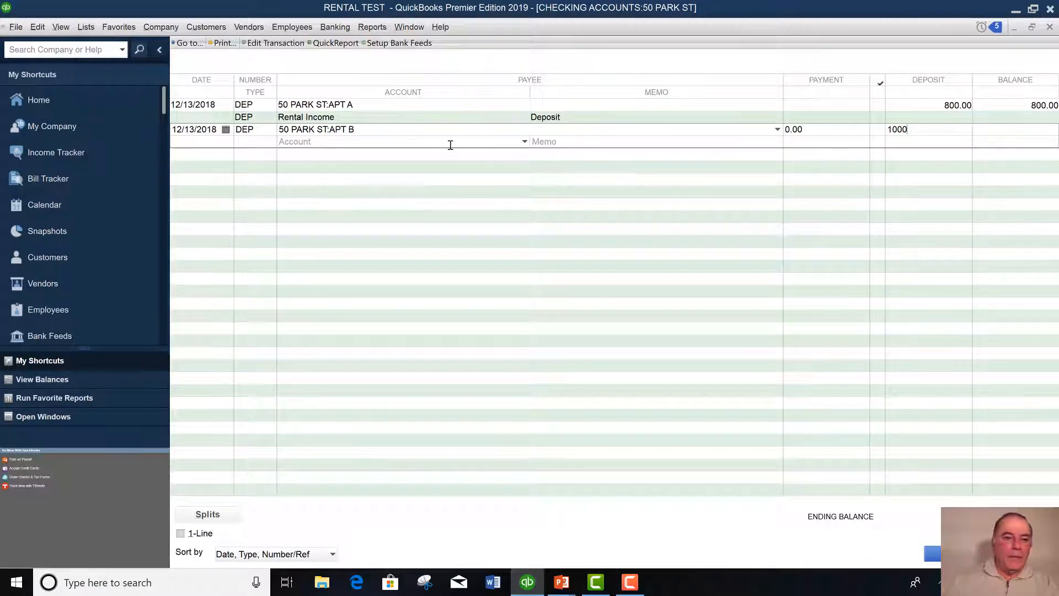
{"action": "left_click", "coordinate": [524, 142]}
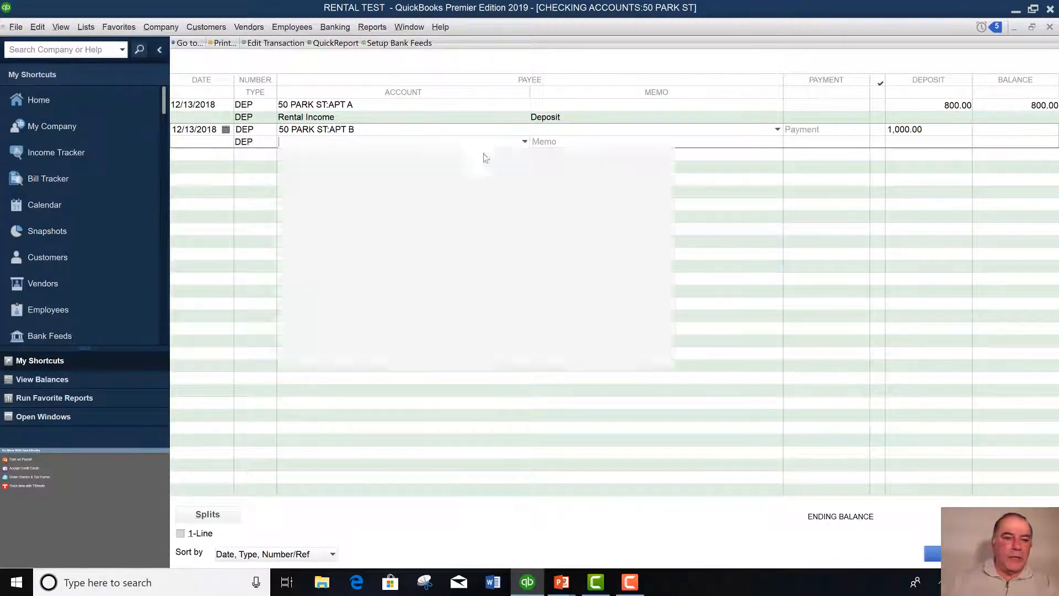
{"action": "scroll", "coordinate": [461, 187], "scroll_direction": "up", "scroll_amount": 1}
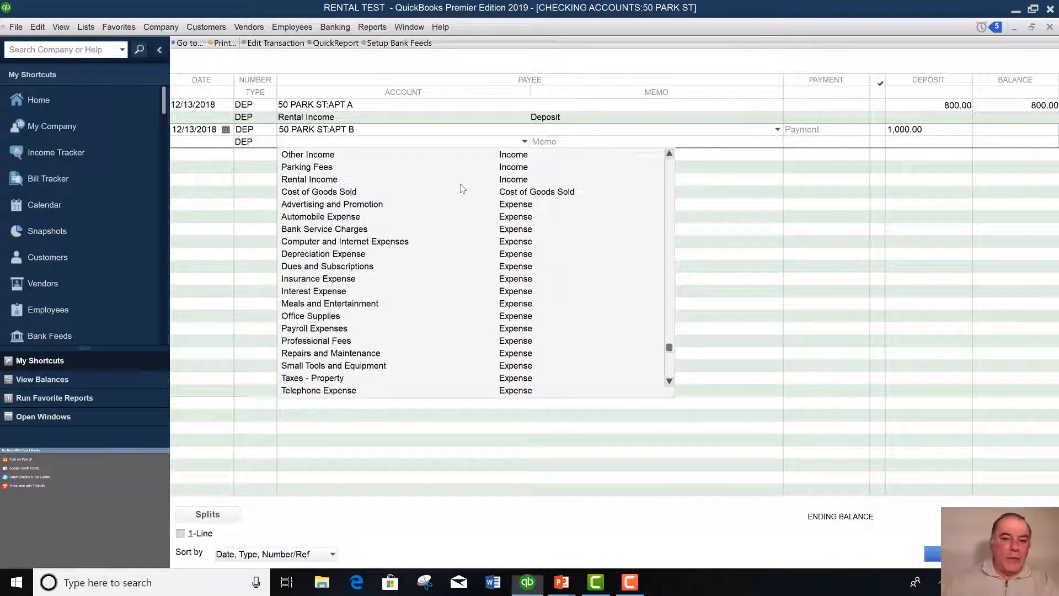
{"action": "left_click", "coordinate": [305, 180]}
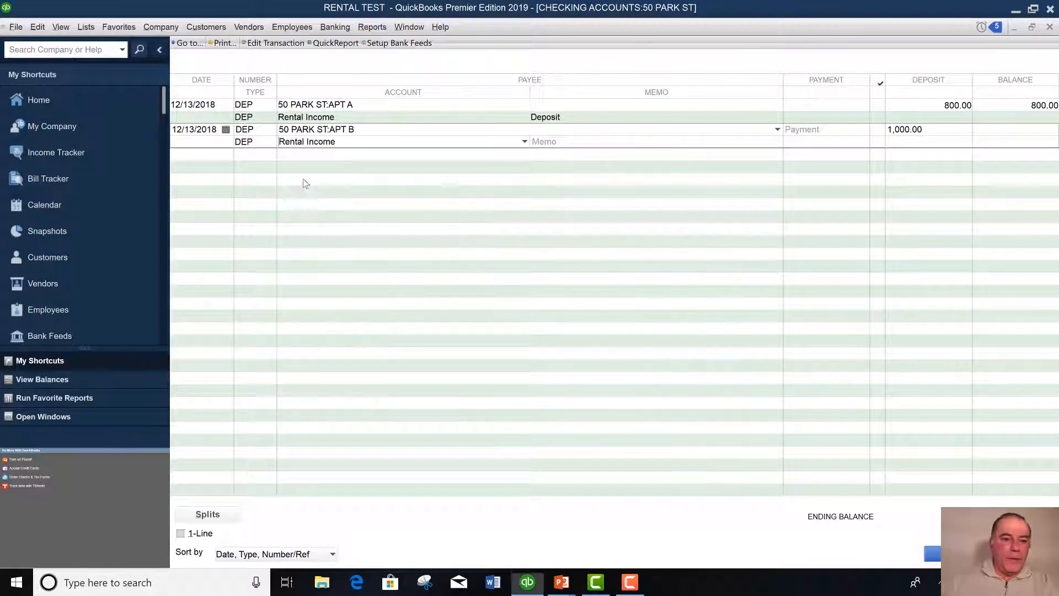
{"action": "left_click", "coordinate": [208, 514]}
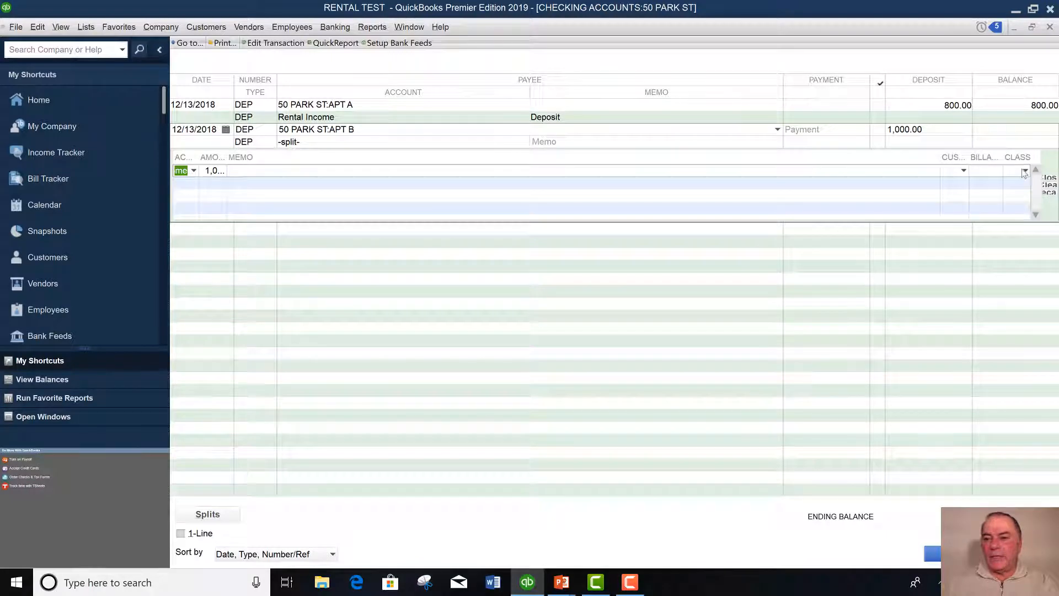
{"action": "left_click", "coordinate": [1024, 171]}
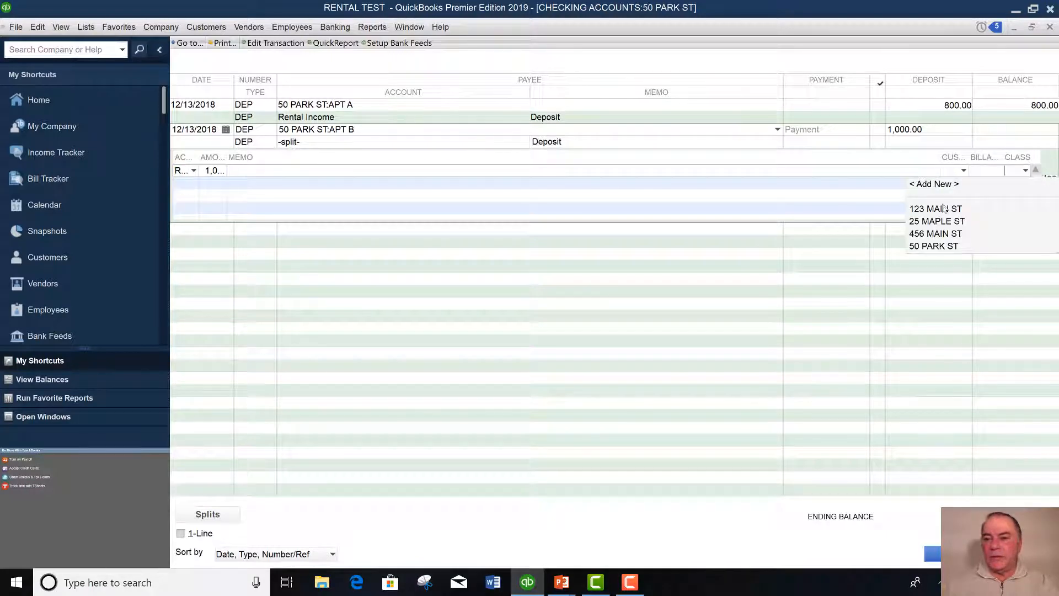
{"action": "left_click", "coordinate": [918, 248]}
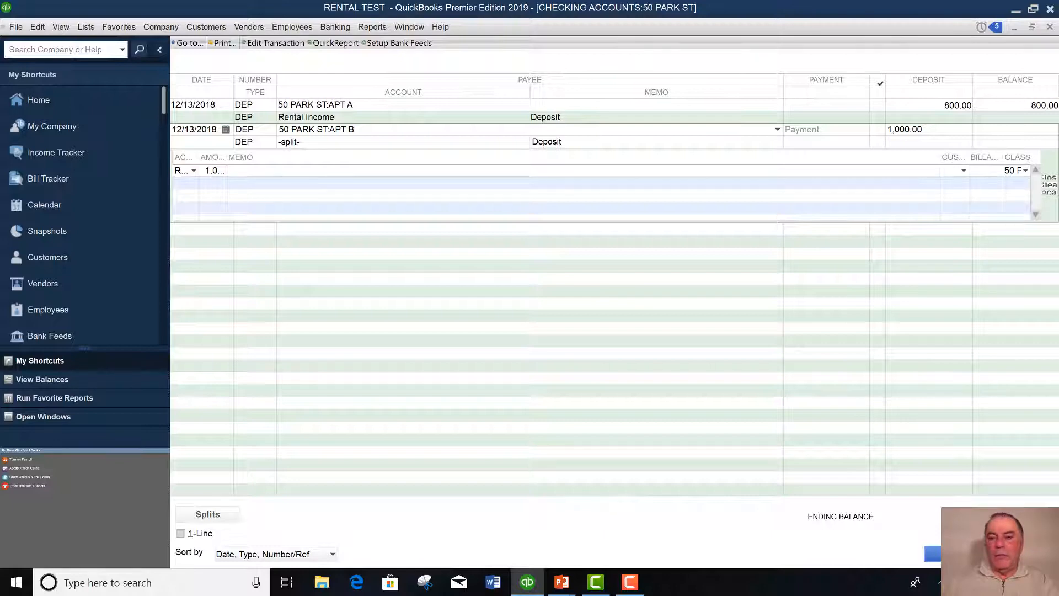
{"action": "left_click", "coordinate": [932, 553]}
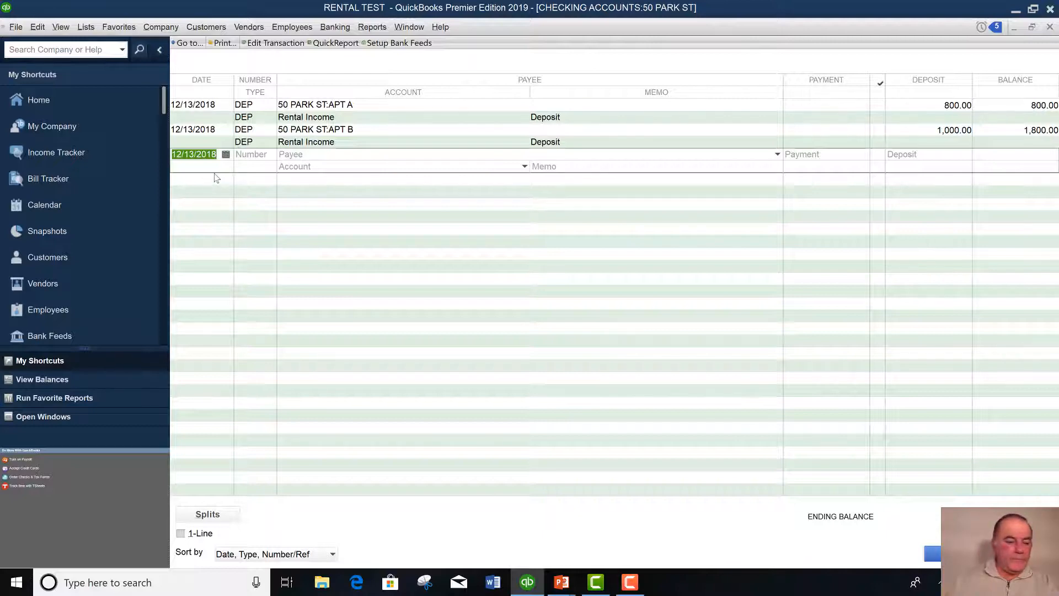
{"action": "left_click", "coordinate": [248, 154]}
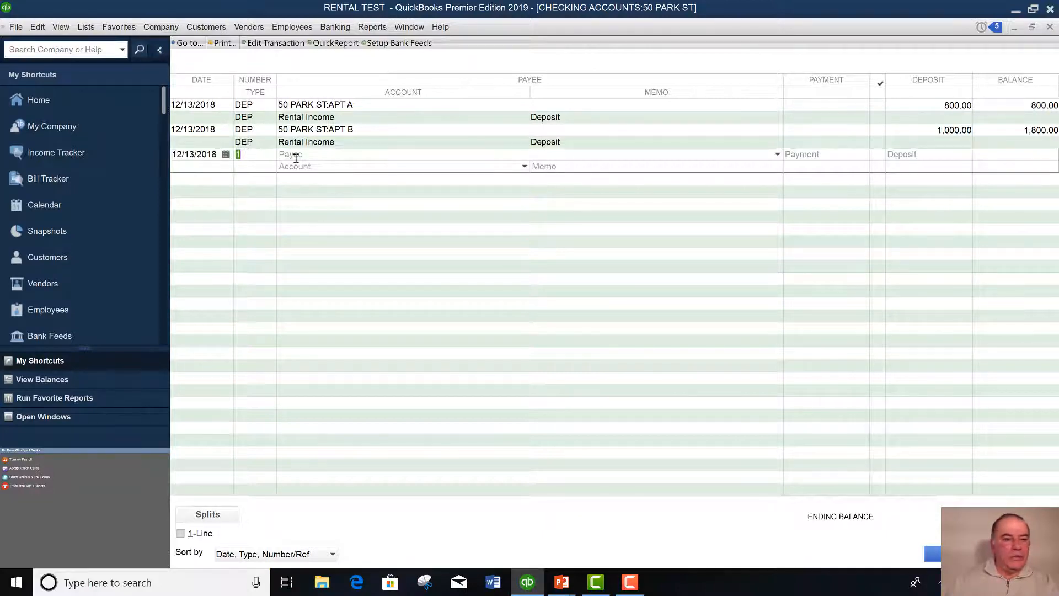
{"action": "key", "text": "Tab"}
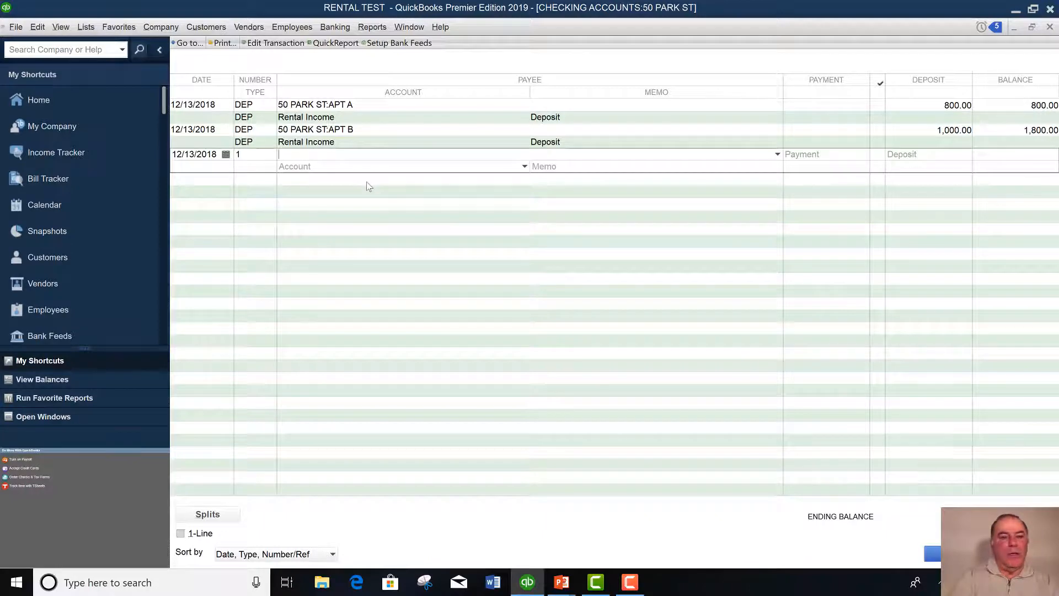
{"action": "type", "text": "Brown Lawn Service"}
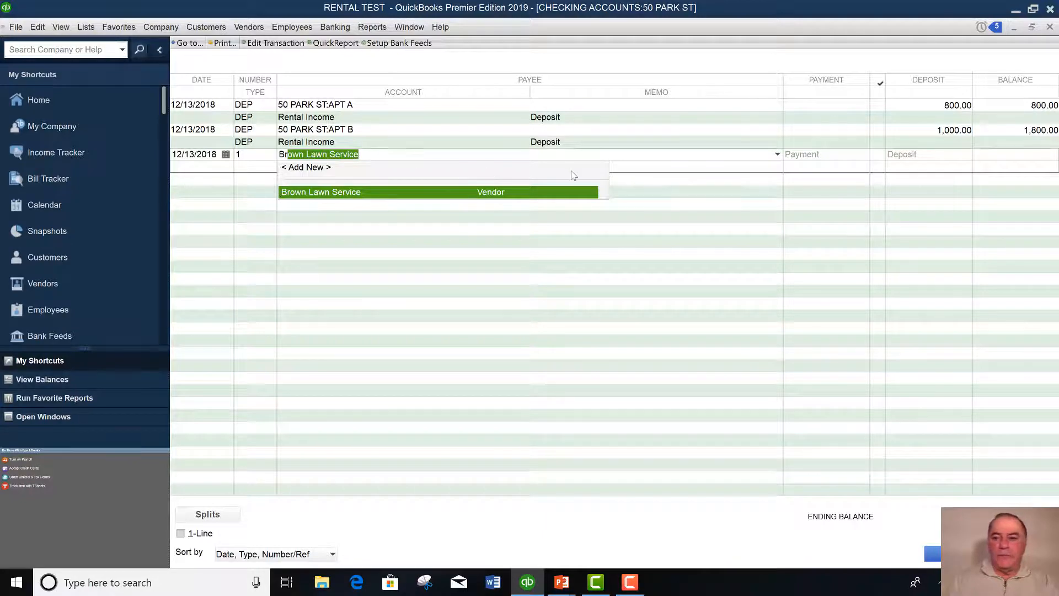
{"action": "key", "text": "Tab"}
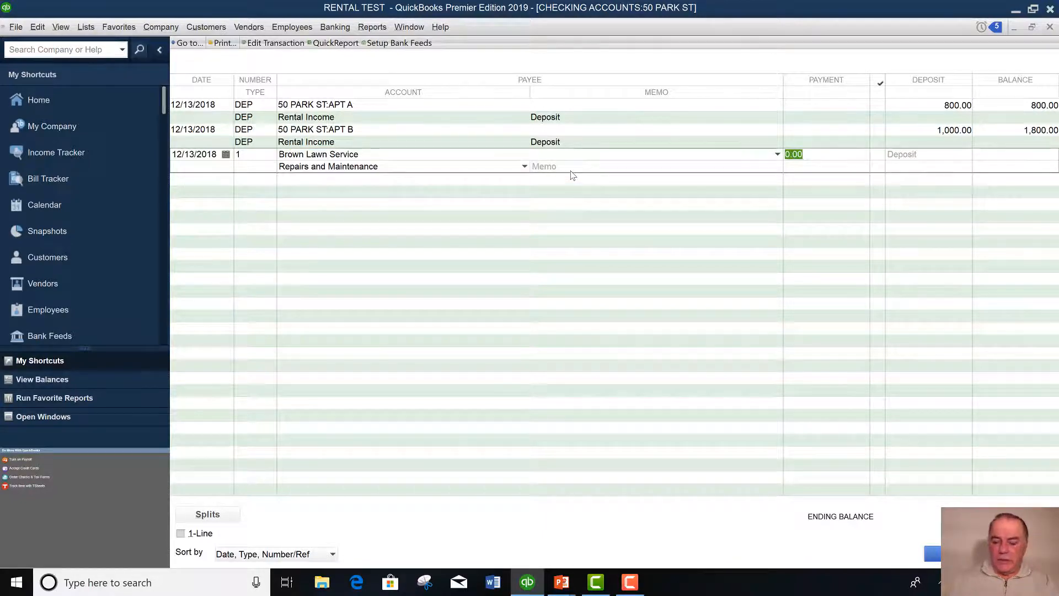
{"action": "type", "text": "5"}
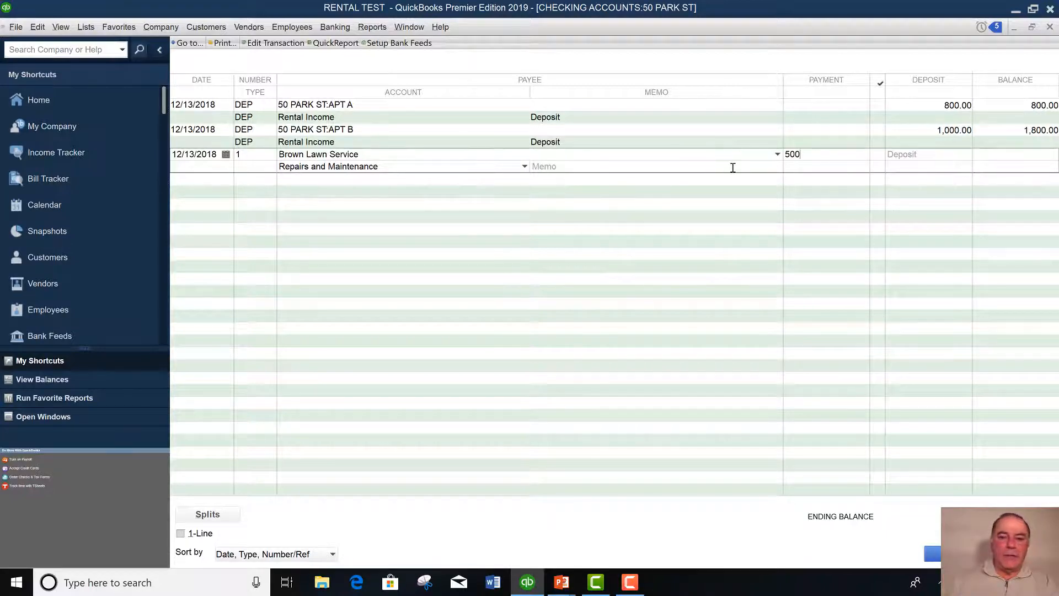
{"action": "left_click", "coordinate": [224, 517]}
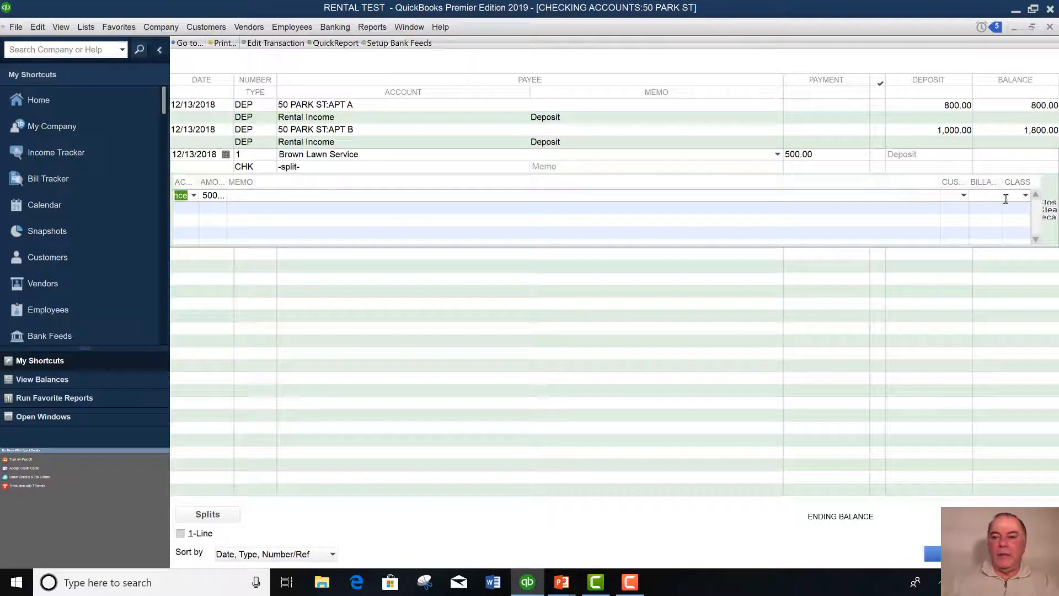
{"action": "left_click", "coordinate": [1024, 196]}
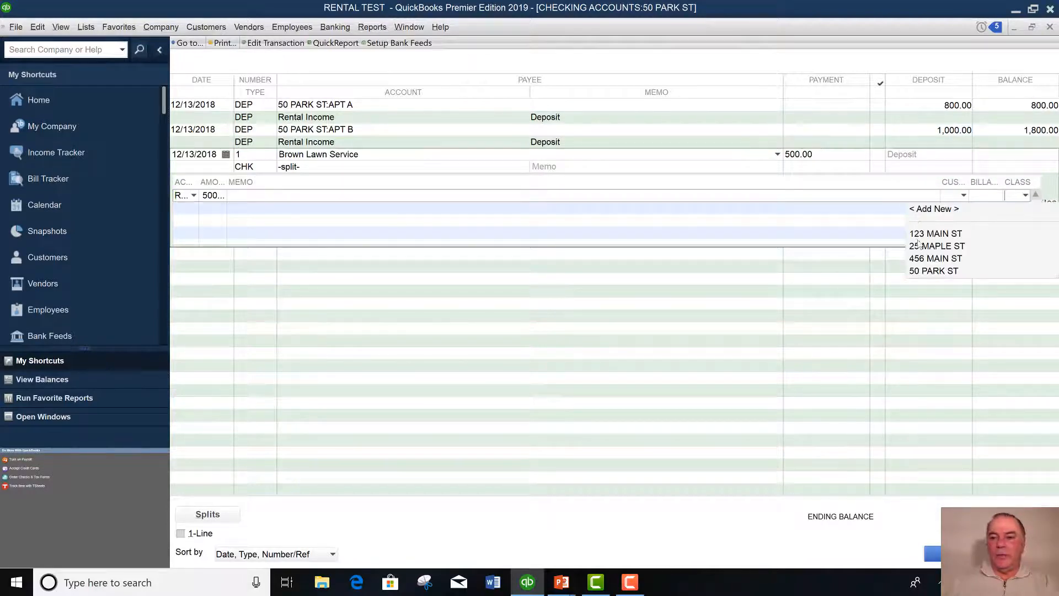
{"action": "left_click", "coordinate": [927, 272]}
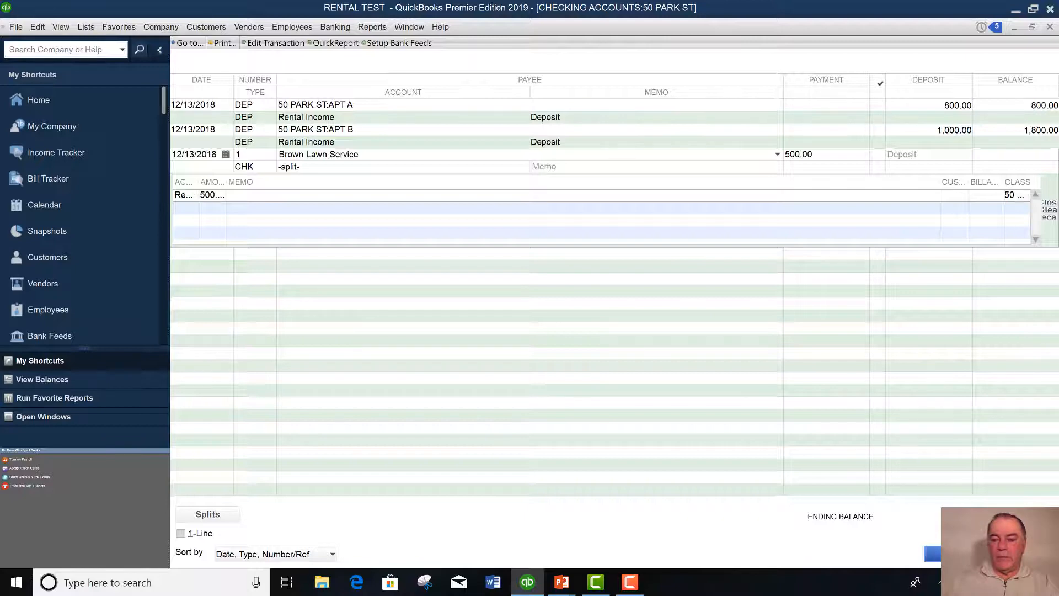
{"action": "left_click", "coordinate": [934, 554]}
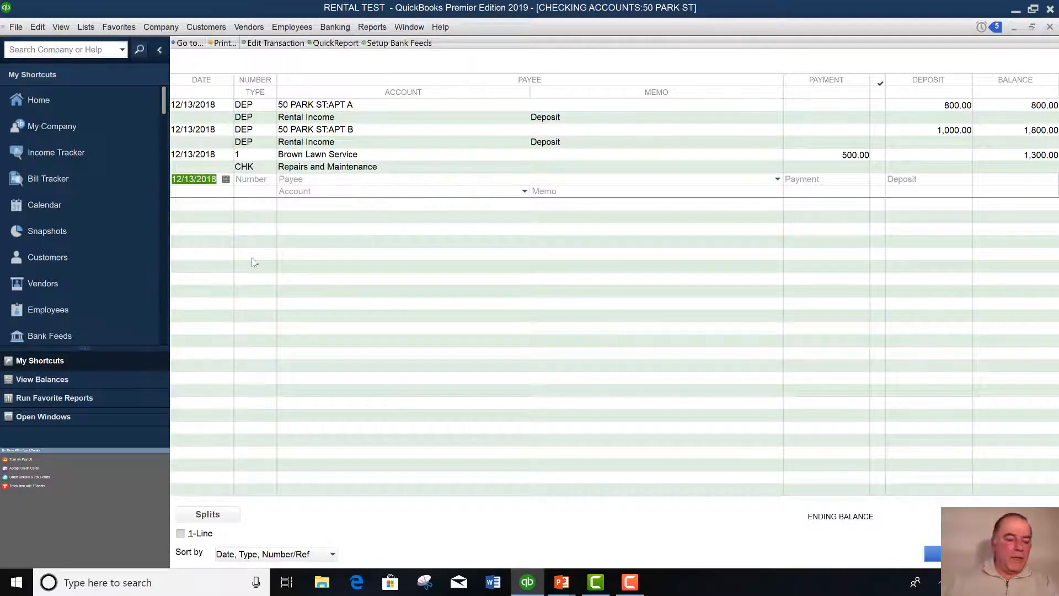
Enter and record check 2 to Leaker Roofing for 8,500.00.
{"action": "key", "text": "Tab"}
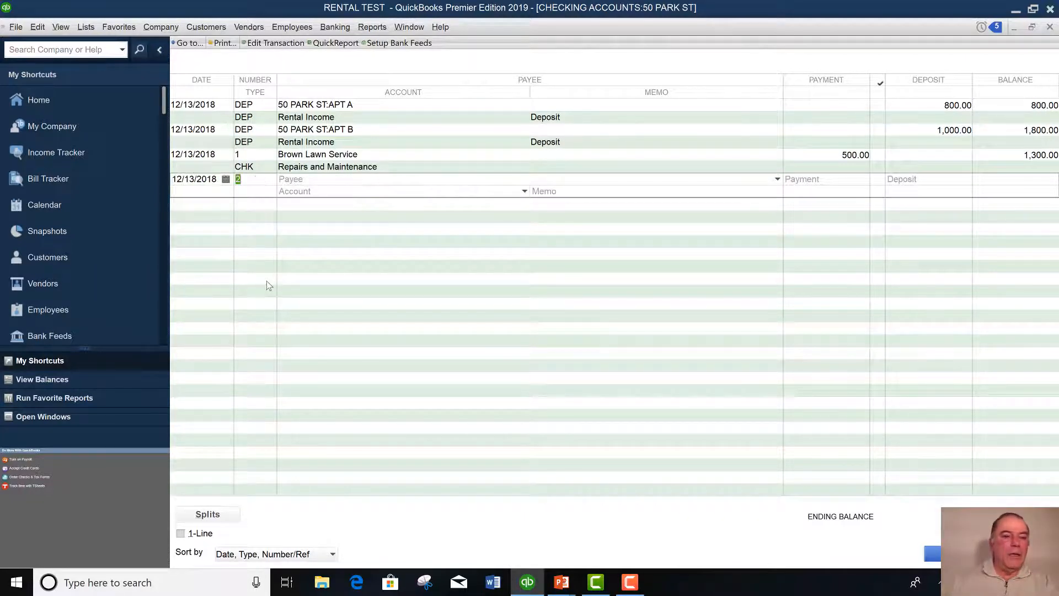
{"action": "key", "text": "Tab"}
{"action": "type", "text": "RO"}
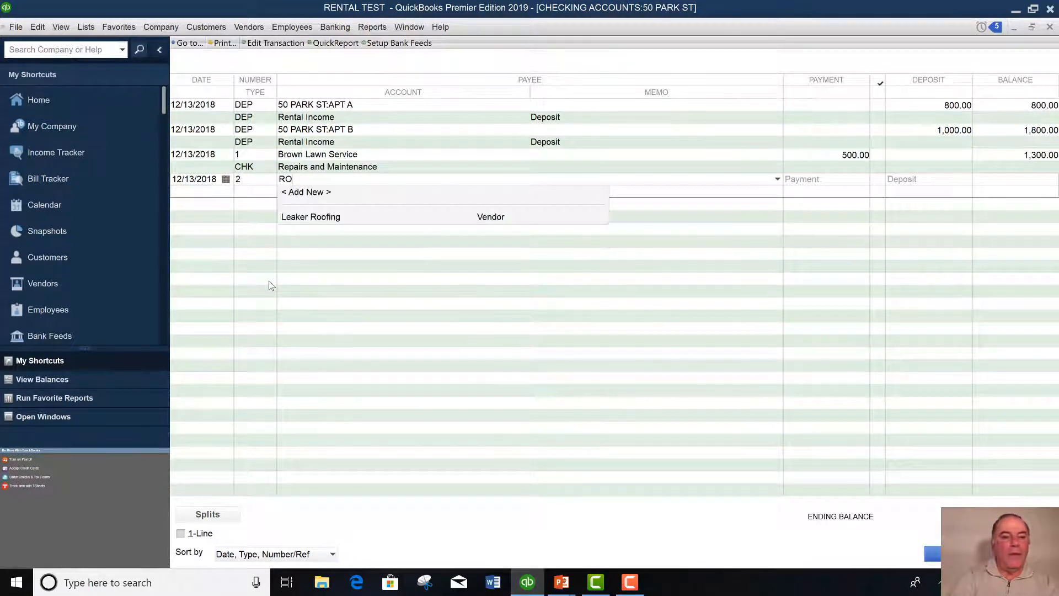
{"action": "key", "text": "BackSpace"}
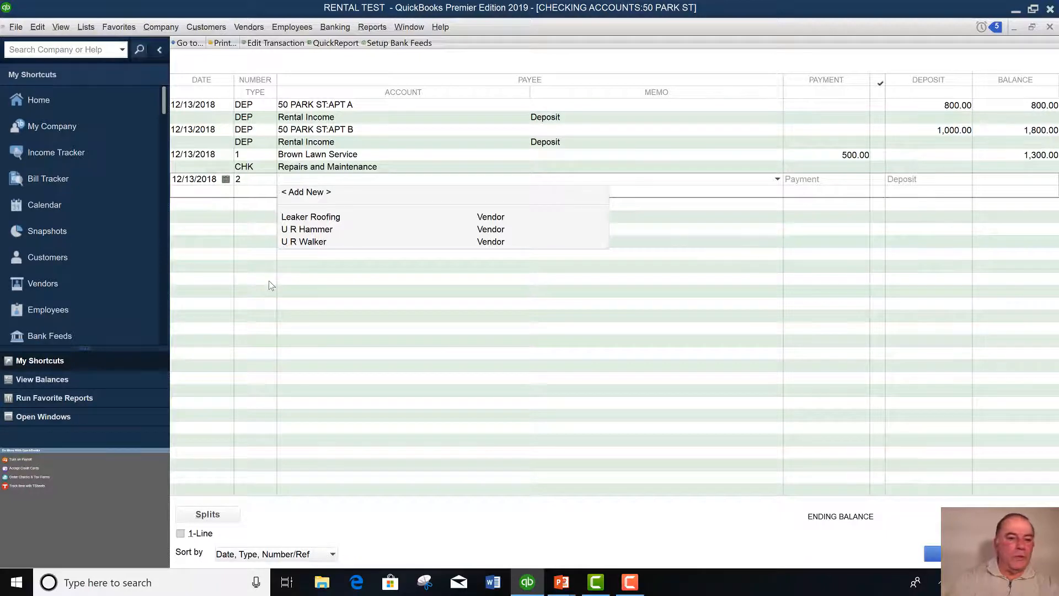
{"action": "left_click", "coordinate": [312, 218]}
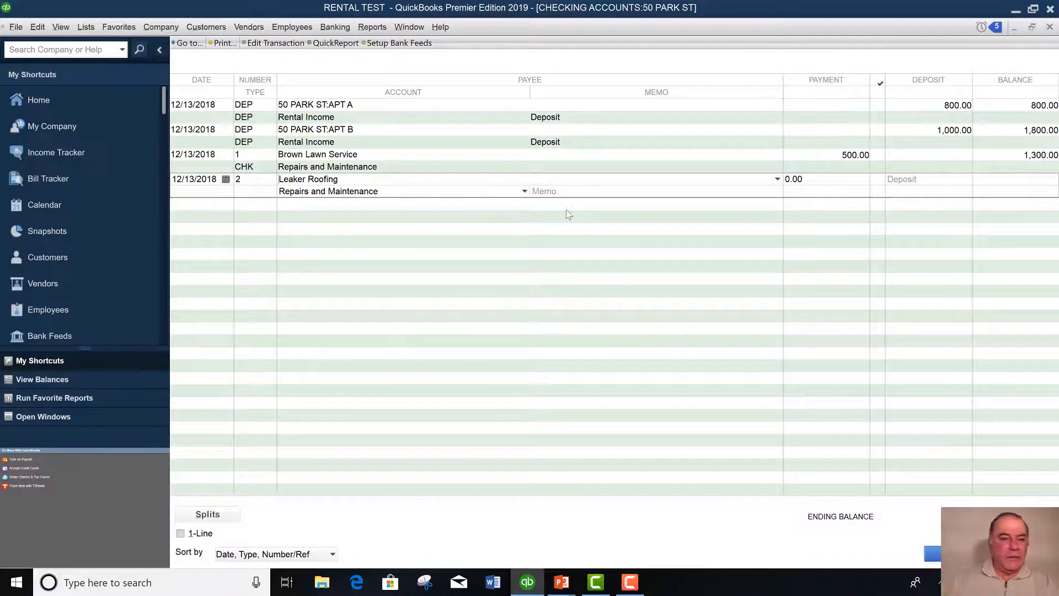
{"action": "key", "text": "Tab"}
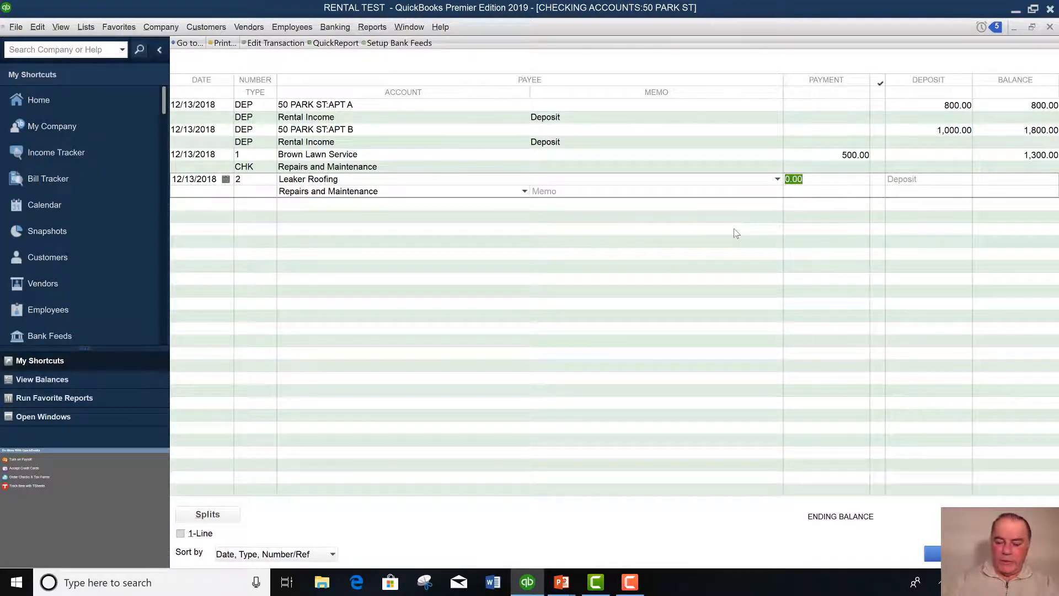
{"action": "type", "text": "85"}
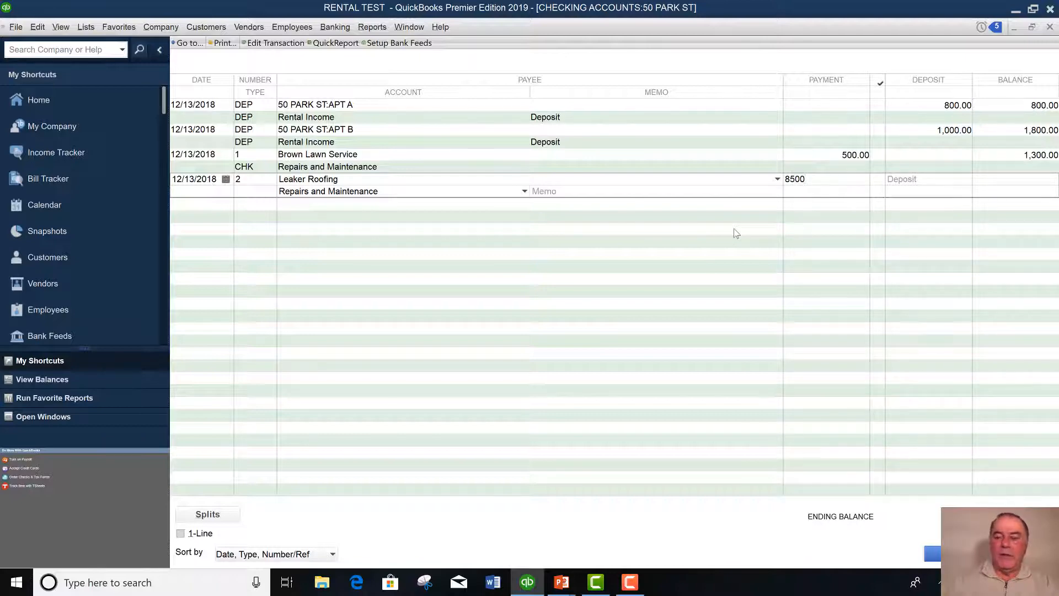
{"action": "key", "text": "Tab"}
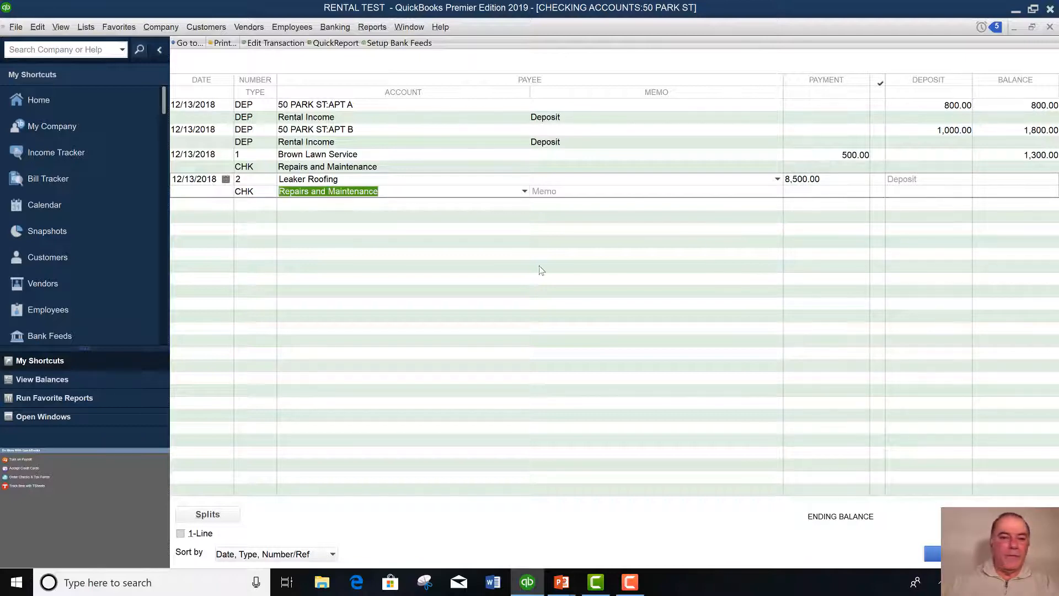
{"action": "key", "text": "Return"}
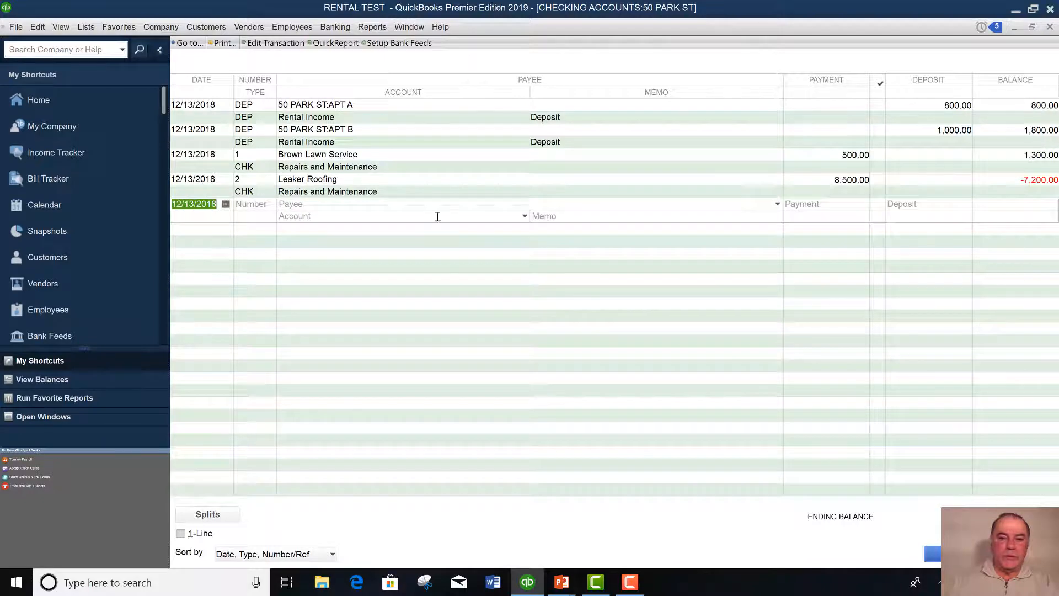
{"action": "left_click", "coordinate": [497, 181]}
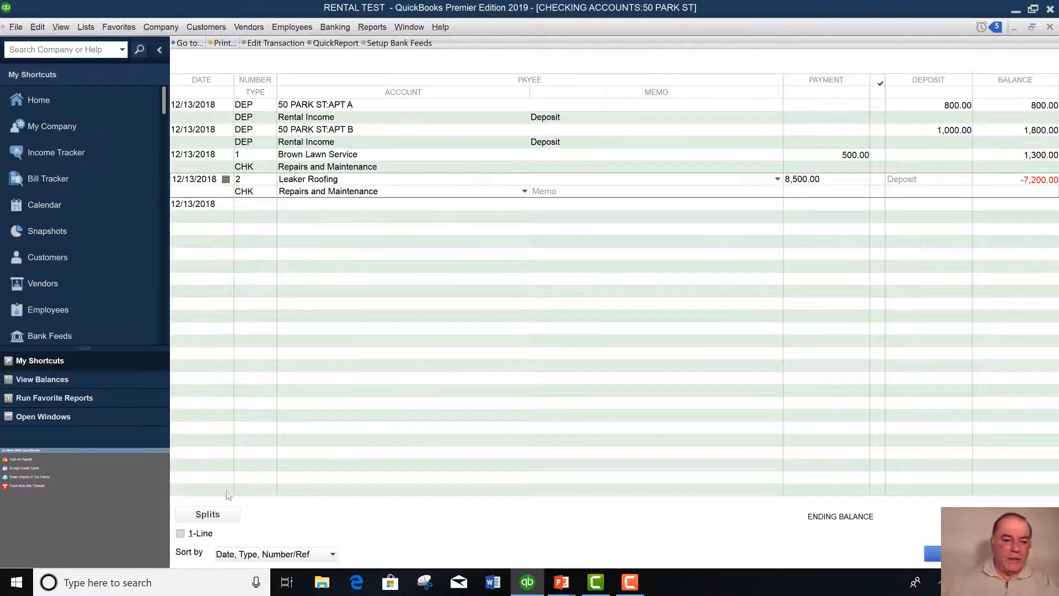
{"action": "left_click", "coordinate": [207, 514]}
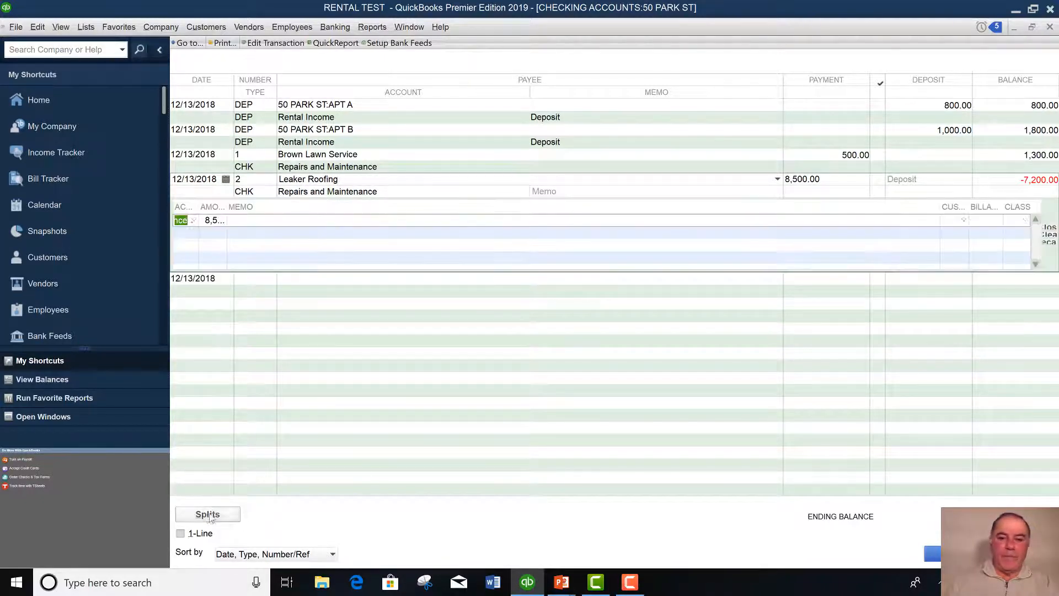
{"action": "left_click", "coordinate": [1025, 220]}
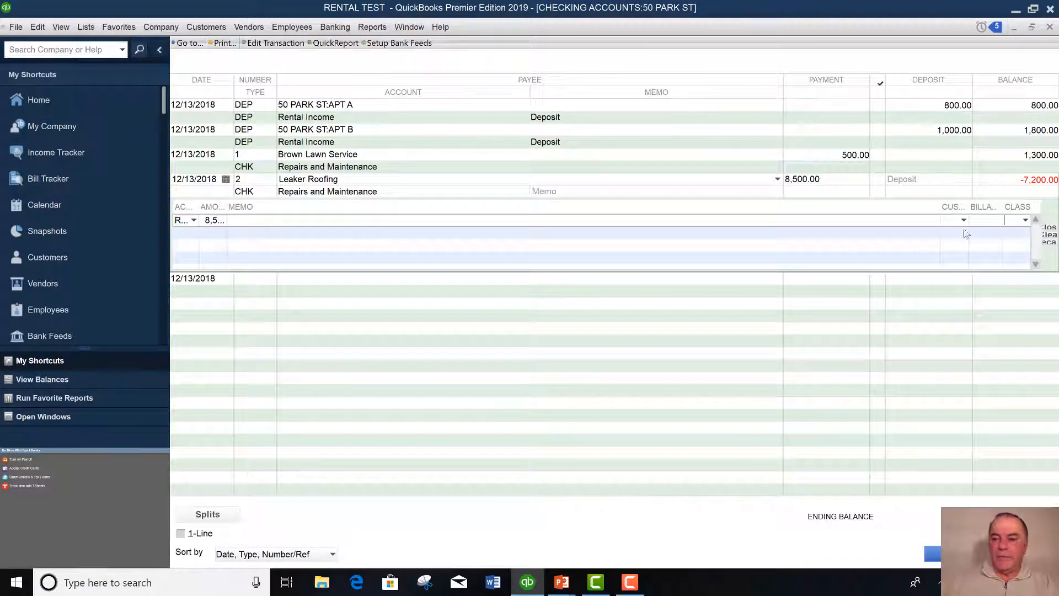
{"action": "left_click", "coordinate": [831, 339]}
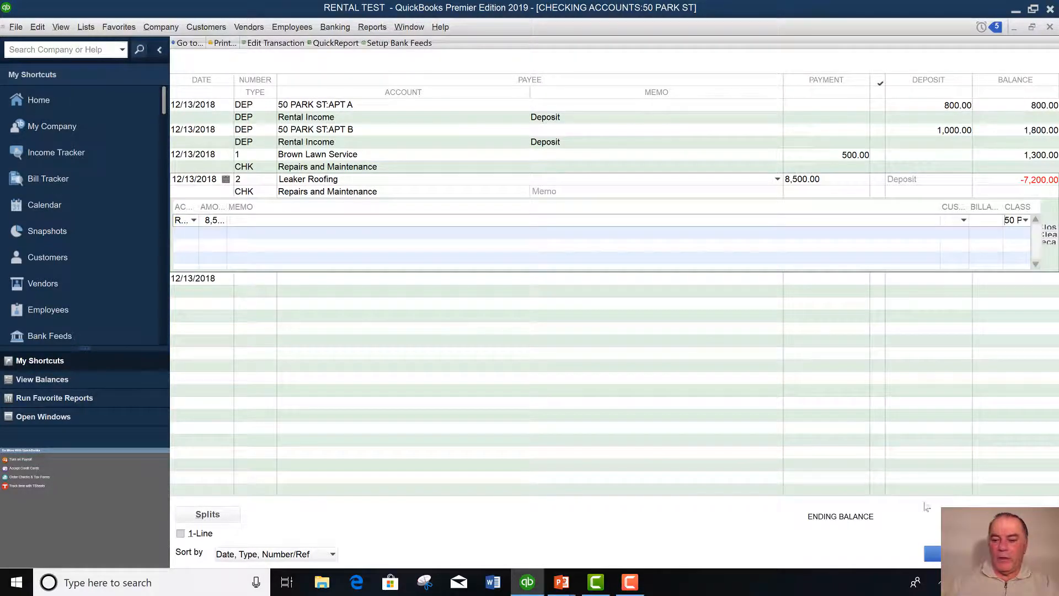
{"action": "left_click", "coordinate": [957, 553]}
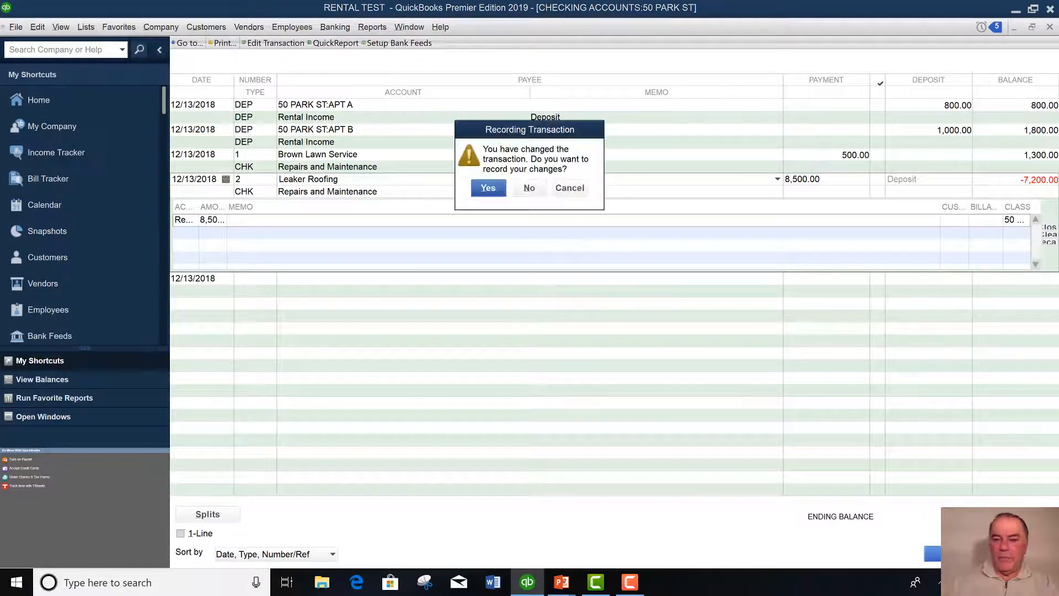
{"action": "left_click", "coordinate": [495, 188]}
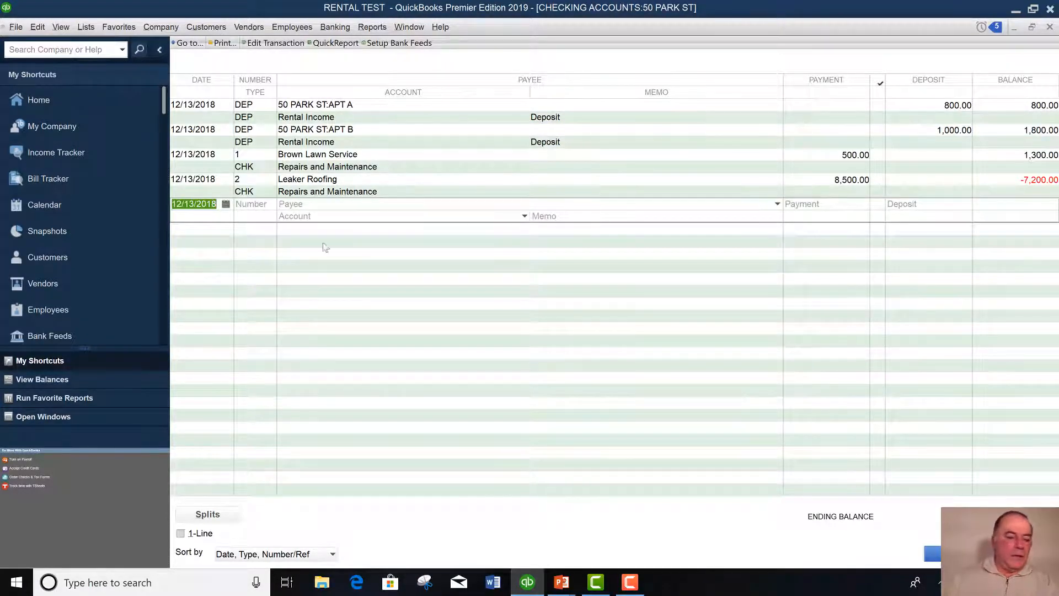
{"action": "key", "text": "Tab"}
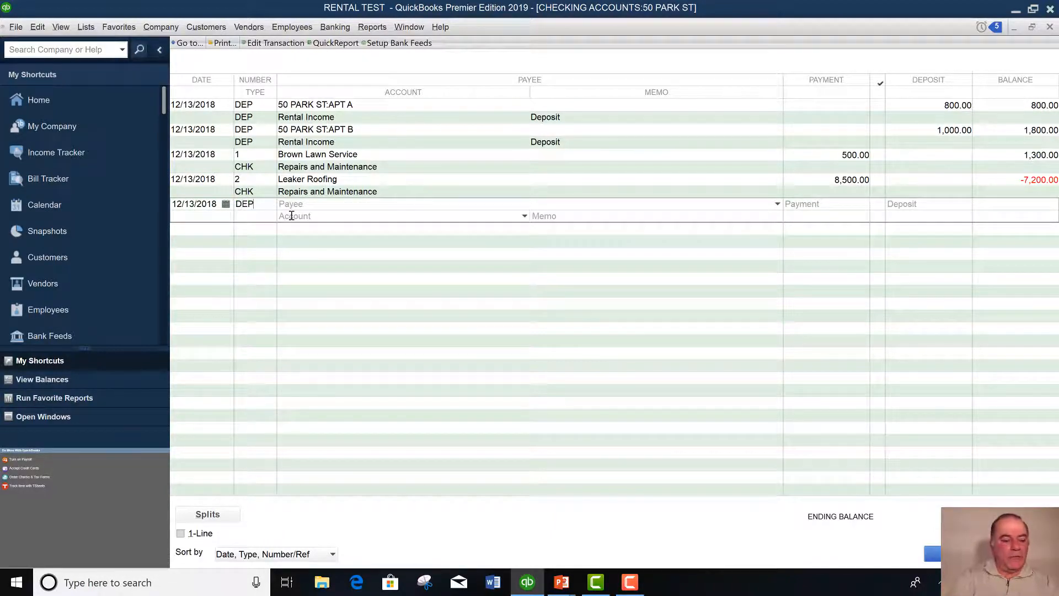
{"action": "key", "text": "Tab"}
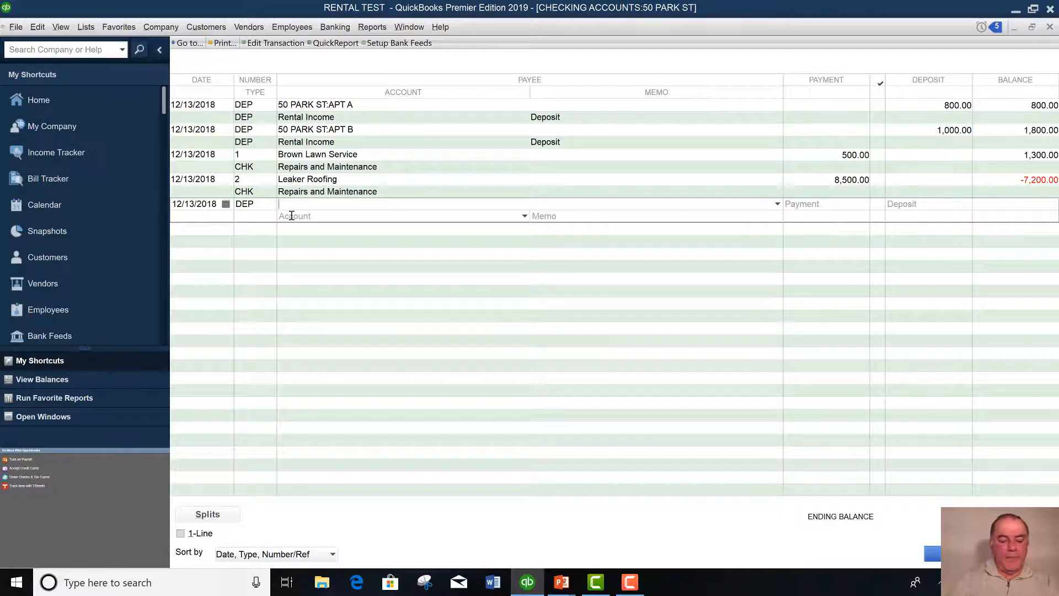
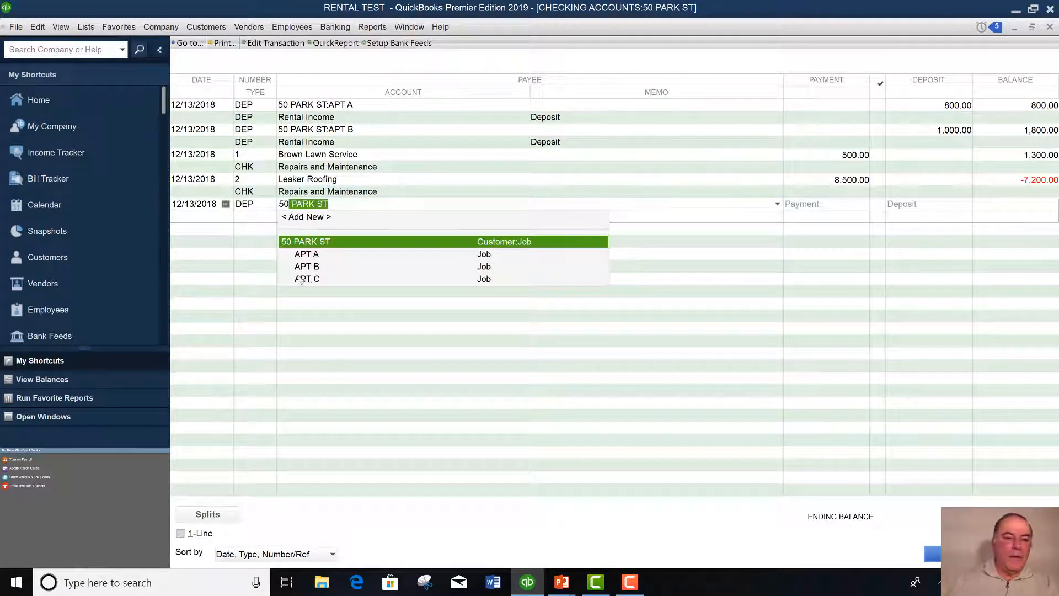
{"action": "left_click", "coordinate": [309, 279]}
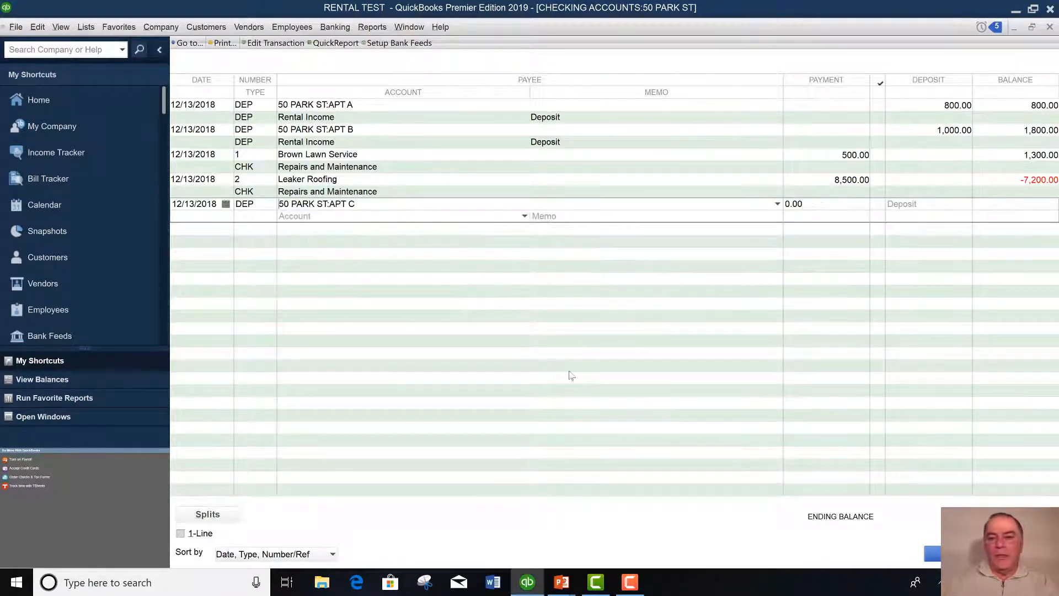
{"action": "key", "text": "Tab"}
{"action": "key", "text": "Tab"}
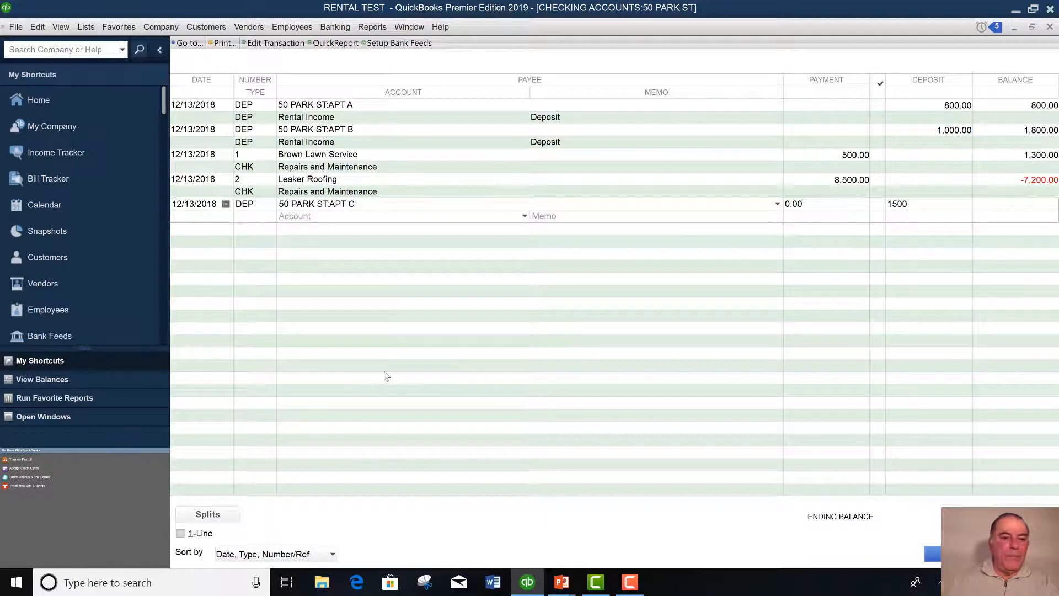
{"action": "key", "text": "Tab"}
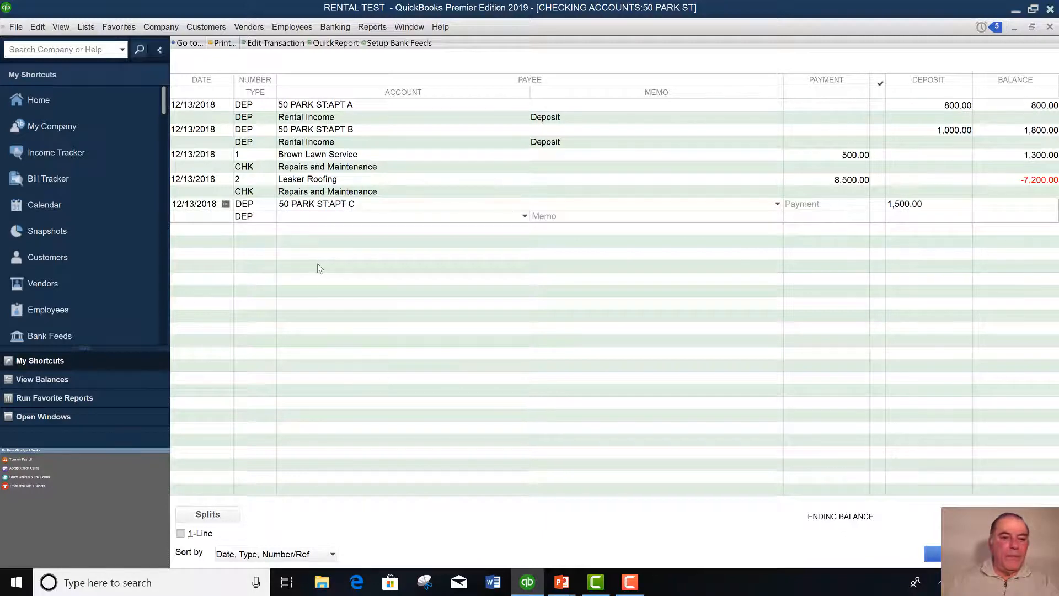
{"action": "left_click", "coordinate": [525, 217]}
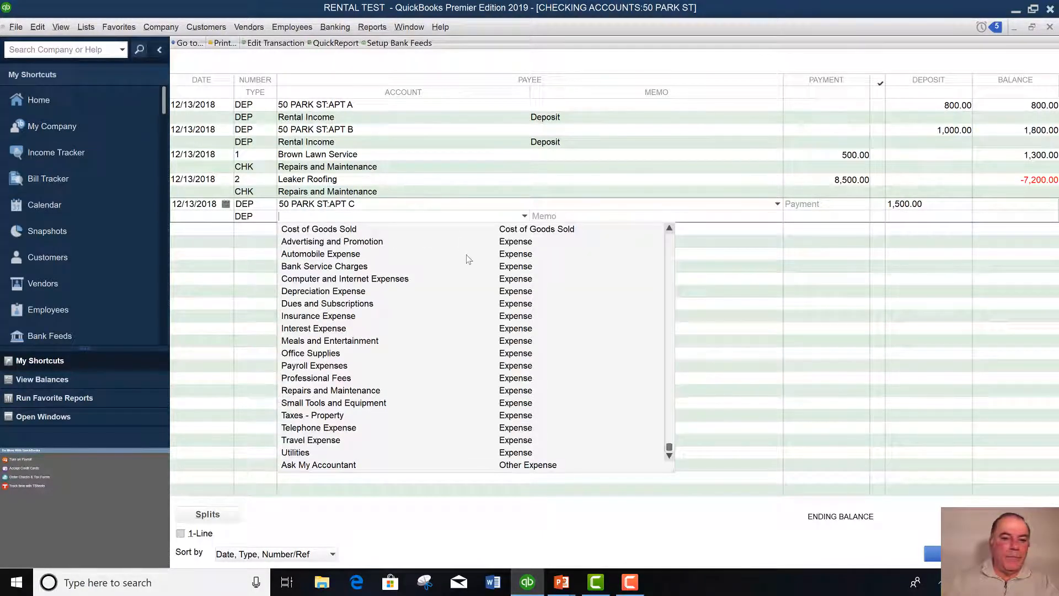
{"action": "scroll", "coordinate": [468, 259], "scroll_direction": "up", "scroll_amount": 2}
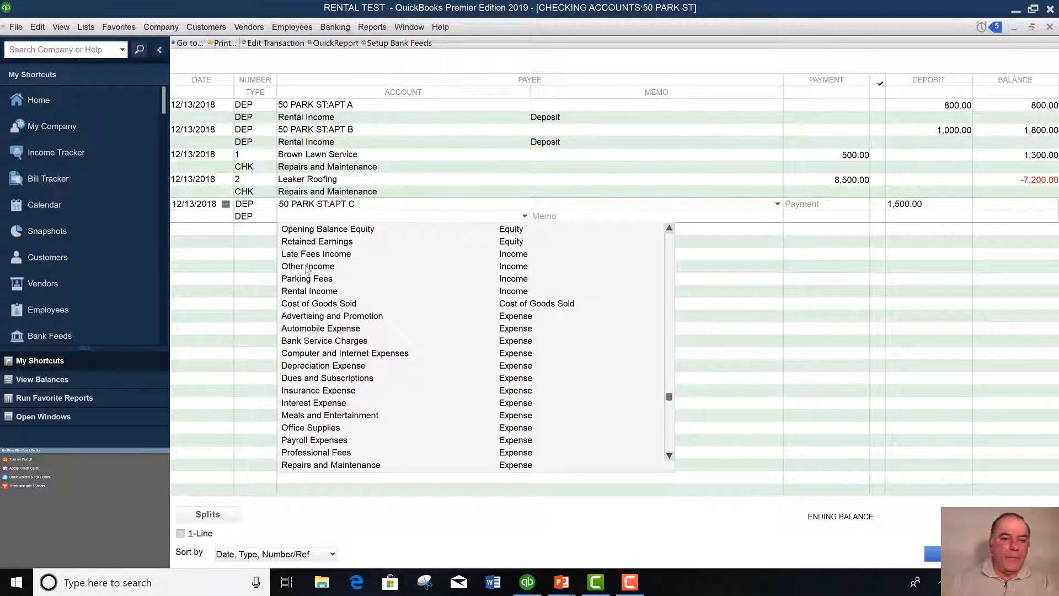
{"action": "key", "text": "Tab"}
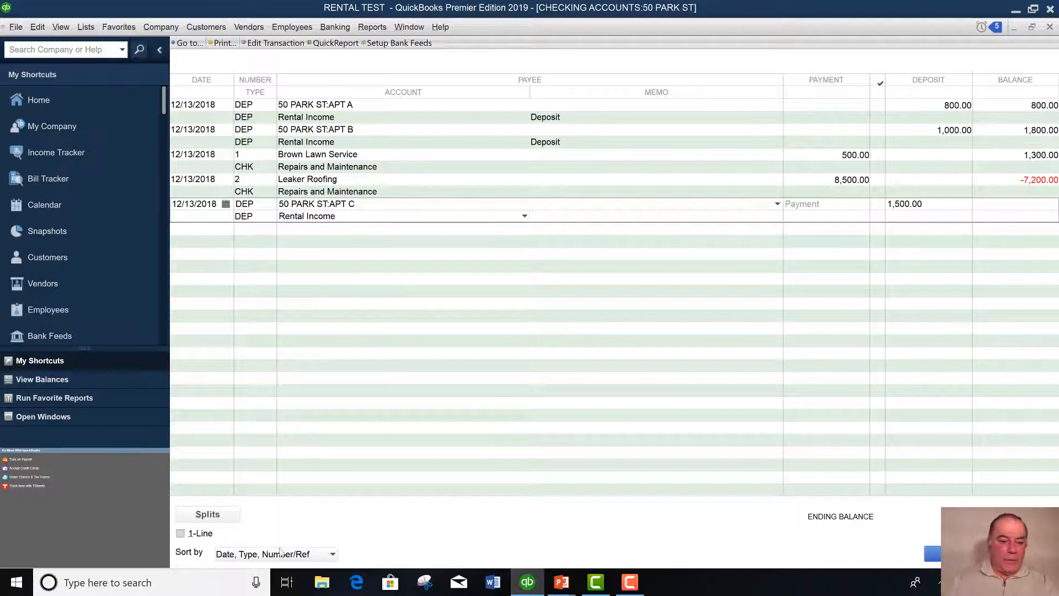
{"action": "left_click", "coordinate": [214, 519]}
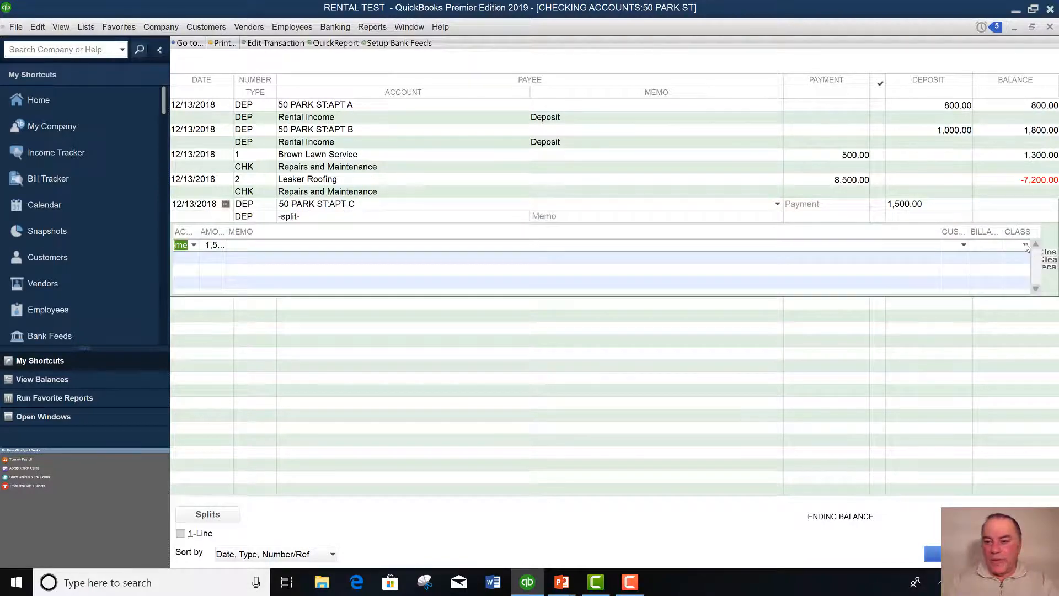
{"action": "left_click", "coordinate": [1025, 245]}
{"action": "left_click", "coordinate": [927, 321]}
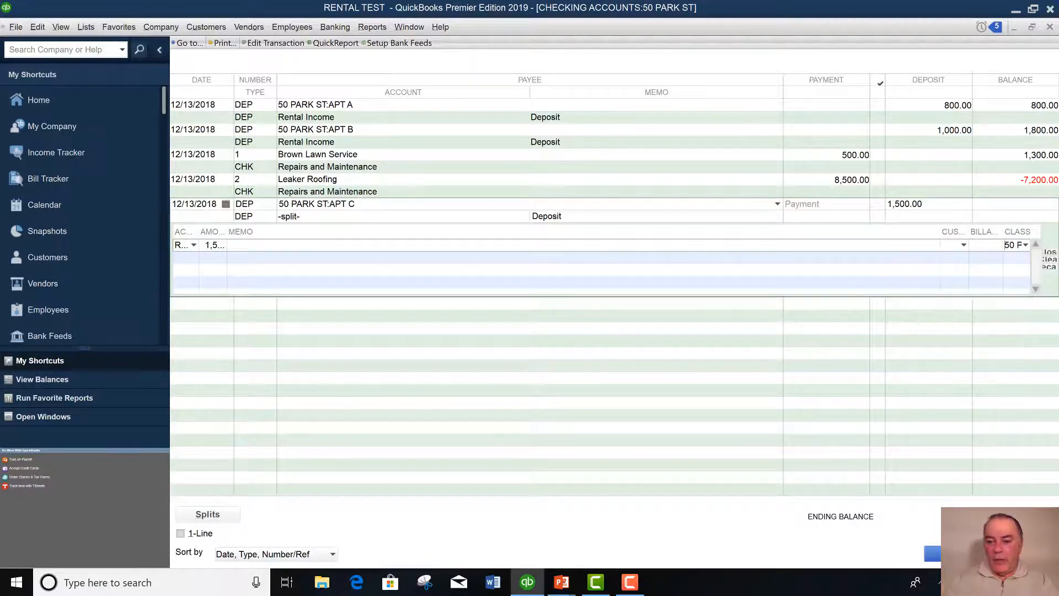
{"action": "key", "text": "Return"}
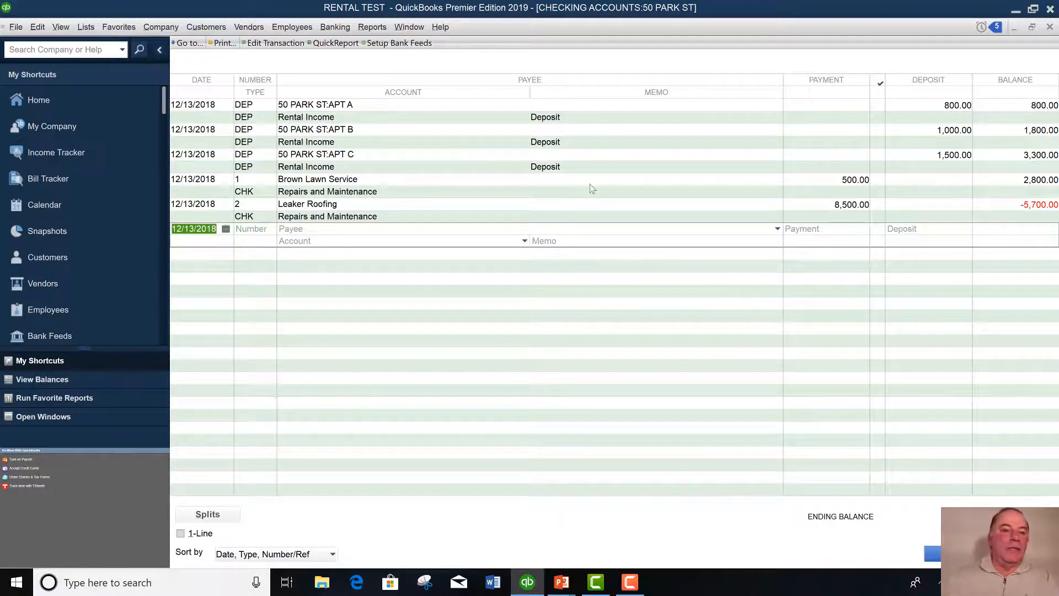
Open the Profit & Loss Standard report from Reports > Company & Financial.
{"action": "left_click", "coordinate": [373, 28]}
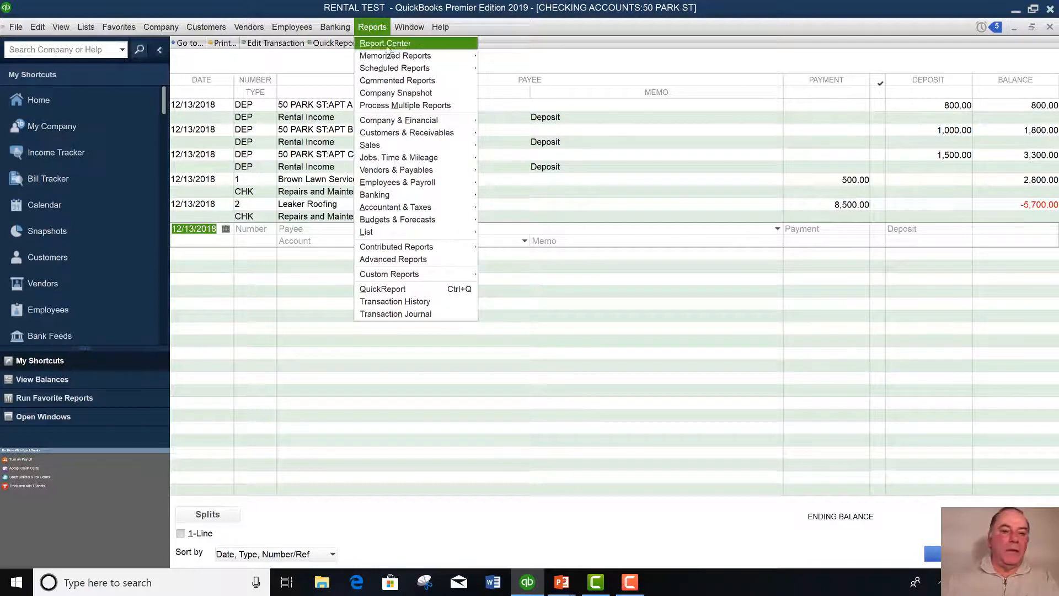
{"action": "mouse_move", "coordinate": [389, 122]}
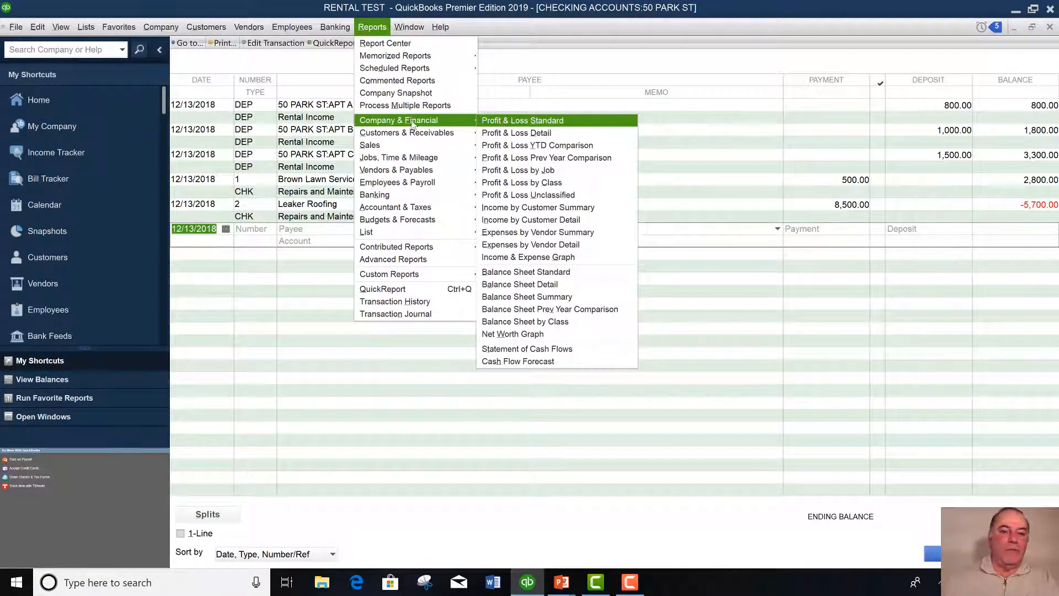
{"action": "left_click", "coordinate": [511, 121]}
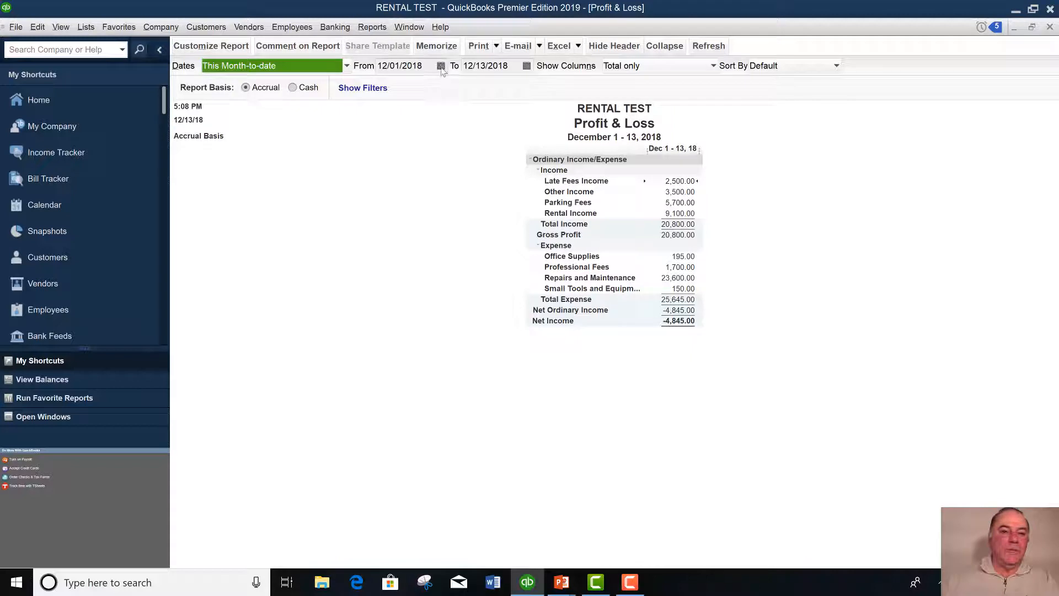
Set the report's From date to 01/01/2018 and refresh it.
{"action": "left_click", "coordinate": [441, 66]}
{"action": "left_click", "coordinate": [389, 87]}
{"action": "left_click", "coordinate": [388, 86]}
{"action": "left_click", "coordinate": [389, 87]}
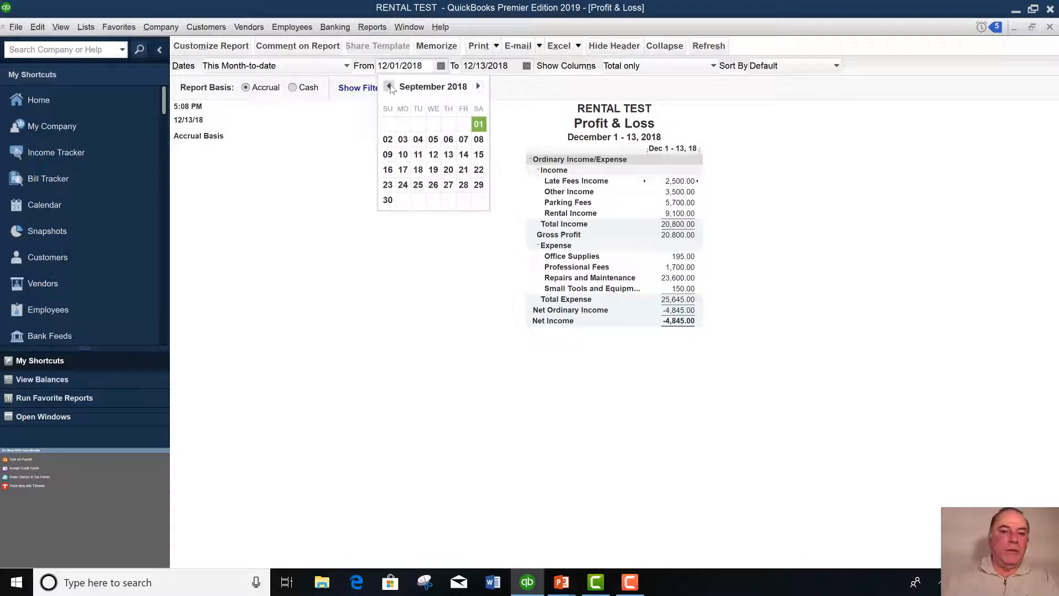
{"action": "left_click", "coordinate": [389, 87]}
{"action": "left_click", "coordinate": [388, 86]}
{"action": "left_click", "coordinate": [389, 87]}
{"action": "left_click", "coordinate": [389, 86]}
{"action": "left_click", "coordinate": [389, 87]}
{"action": "left_click", "coordinate": [388, 86]}
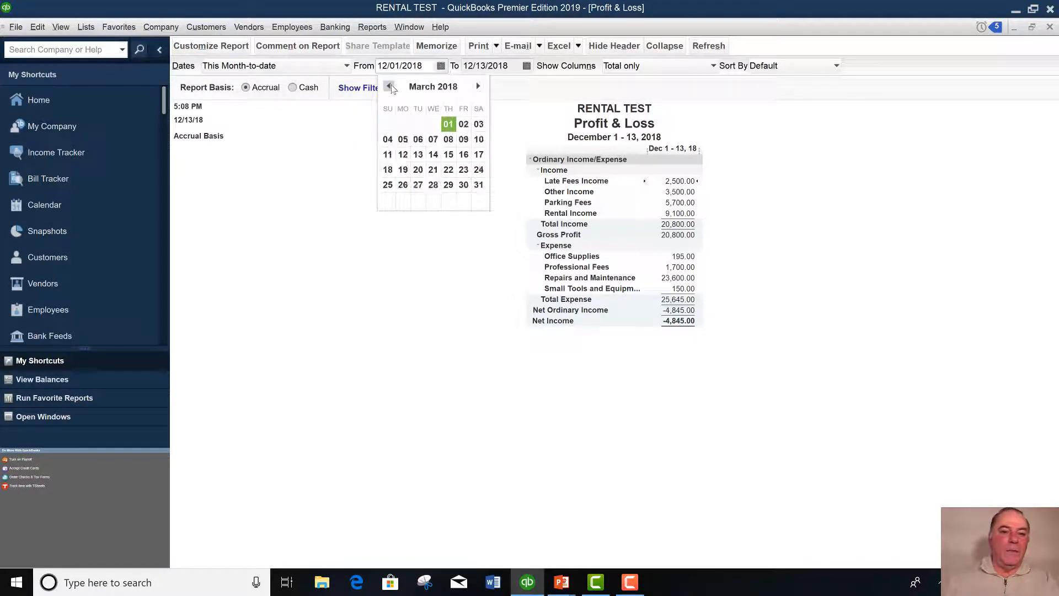
{"action": "left_click", "coordinate": [388, 87]}
{"action": "left_click", "coordinate": [389, 87]}
{"action": "left_click", "coordinate": [389, 87]}
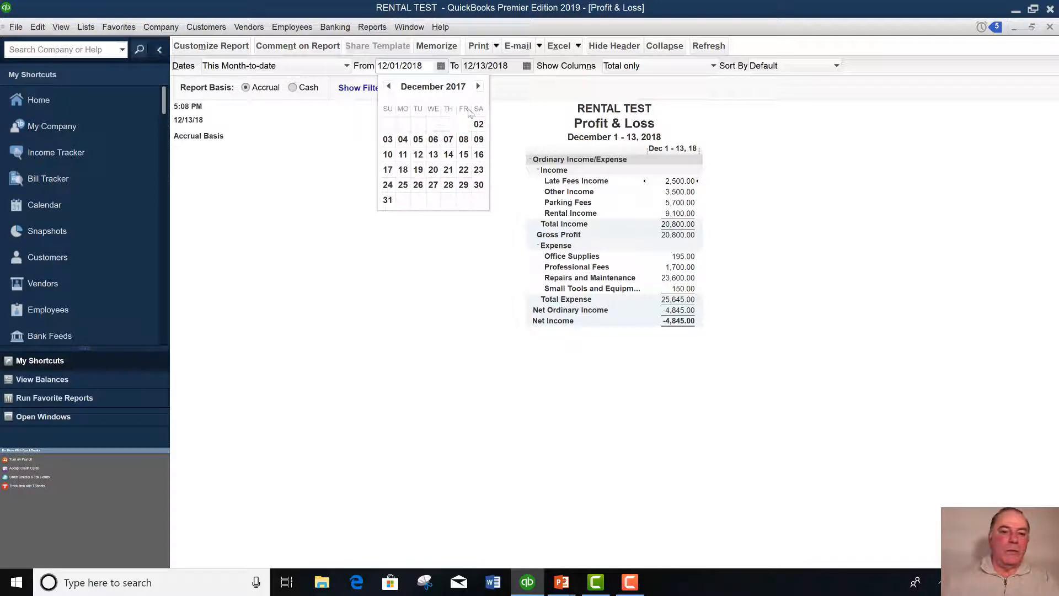
{"action": "left_click", "coordinate": [478, 87]}
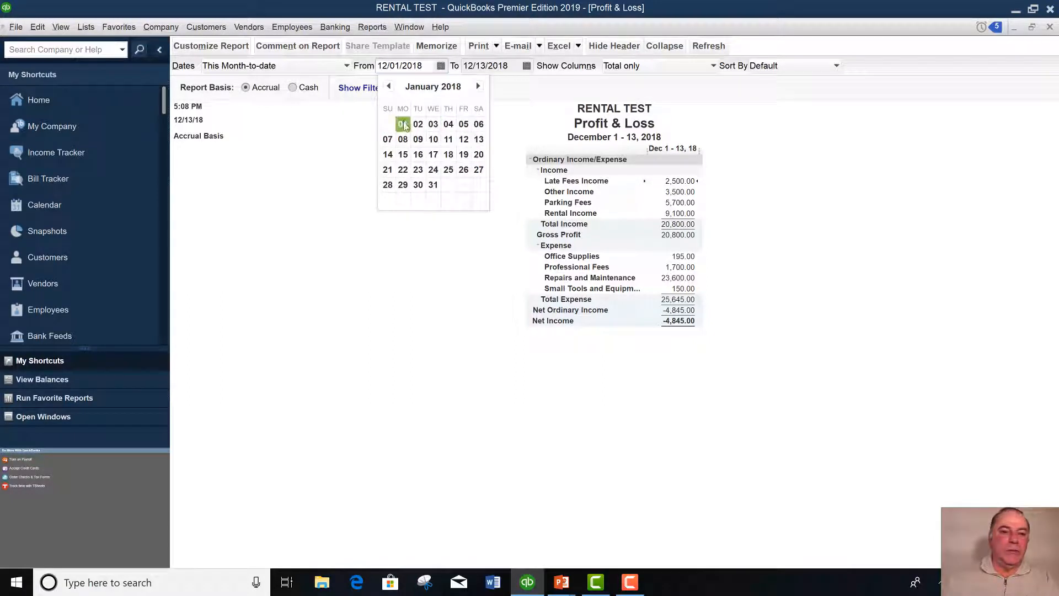
{"action": "left_click", "coordinate": [402, 123]}
{"action": "left_click", "coordinate": [707, 48]}
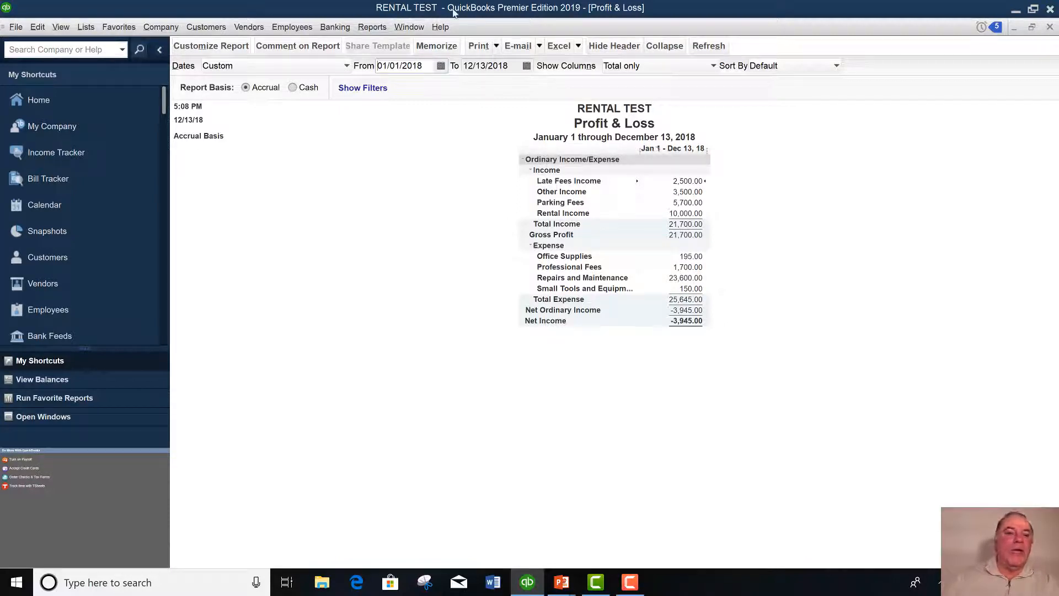
Open Profit & Loss by Class from Reports > Company & Financial.
{"action": "left_click", "coordinate": [369, 29]}
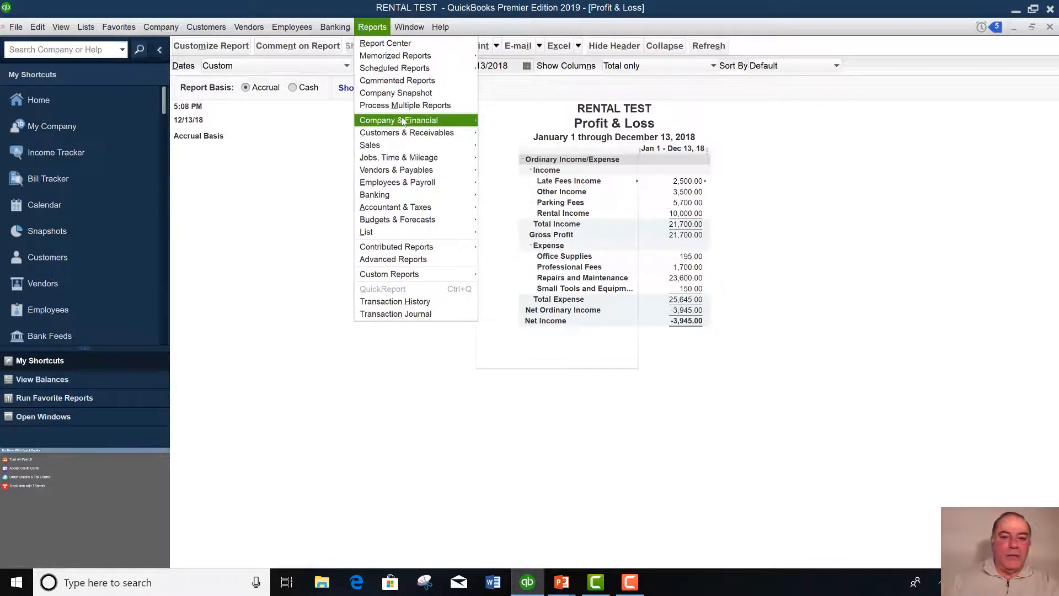
{"action": "mouse_move", "coordinate": [402, 121]}
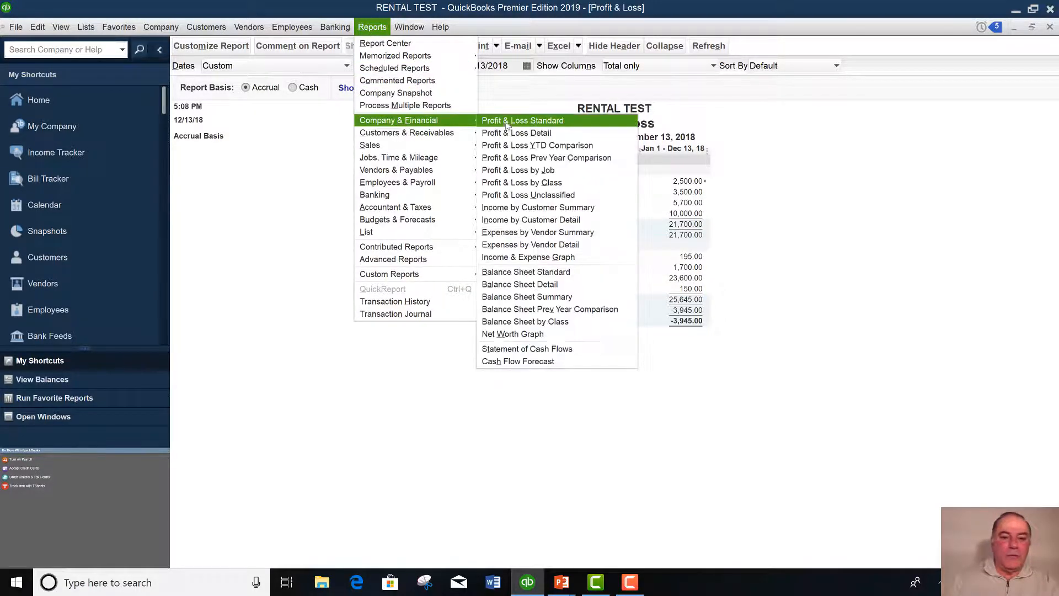
{"action": "left_click", "coordinate": [524, 186]}
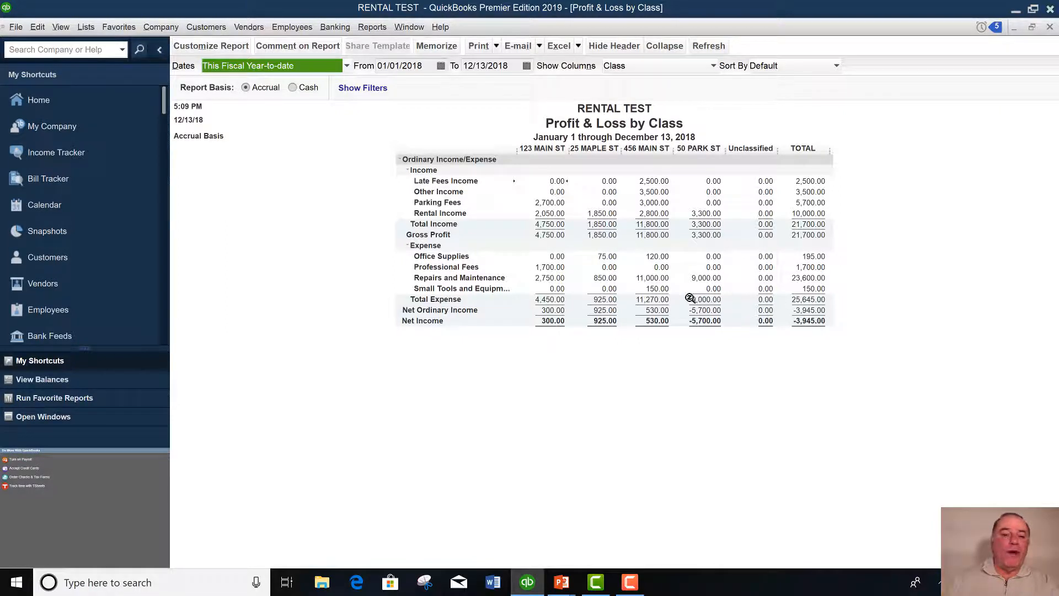
Close the Profit & Loss by Class report window.
{"action": "left_click", "coordinate": [1050, 27]}
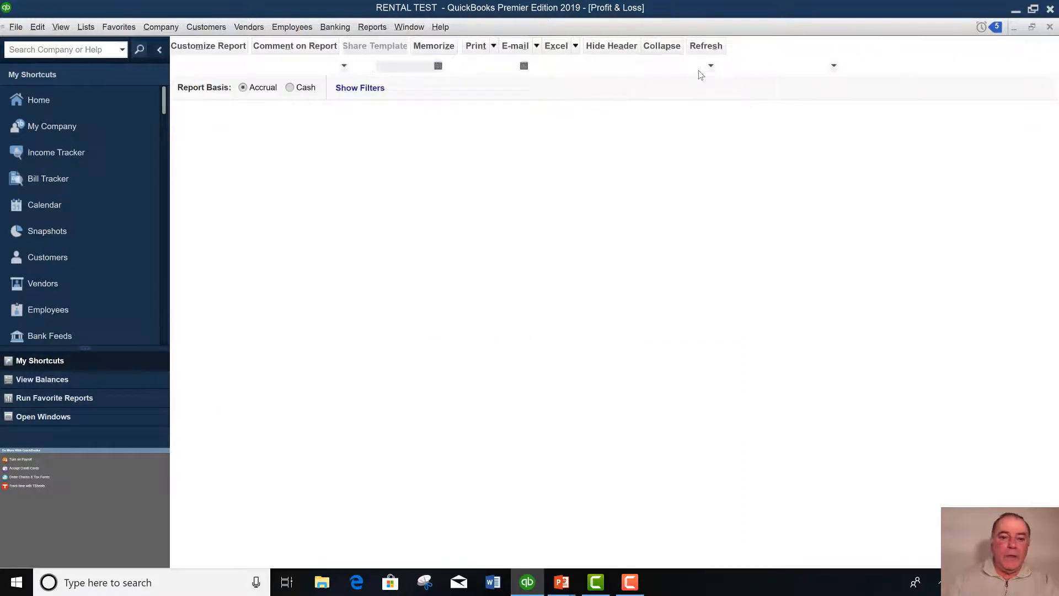